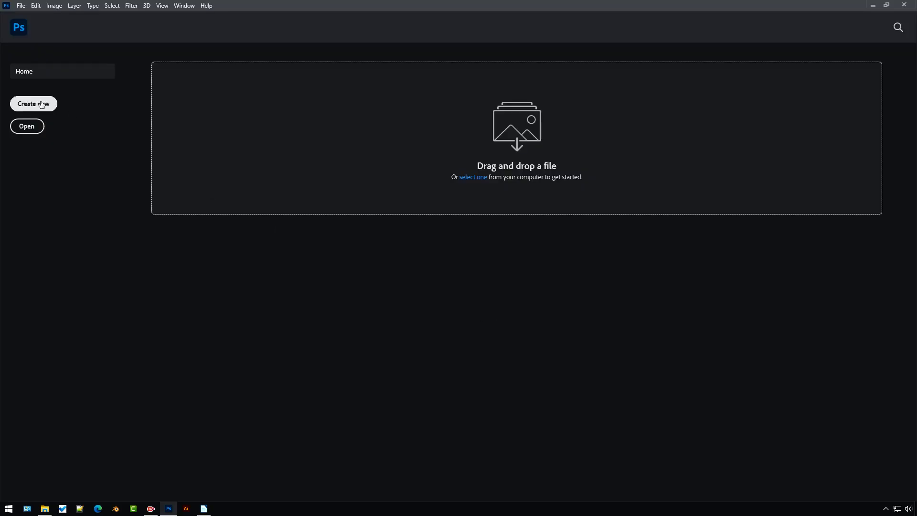
Step: Create a 1080 x 1080 px RGB document at 300 pixels per centimetre with an artboard and white background
click(42, 105)
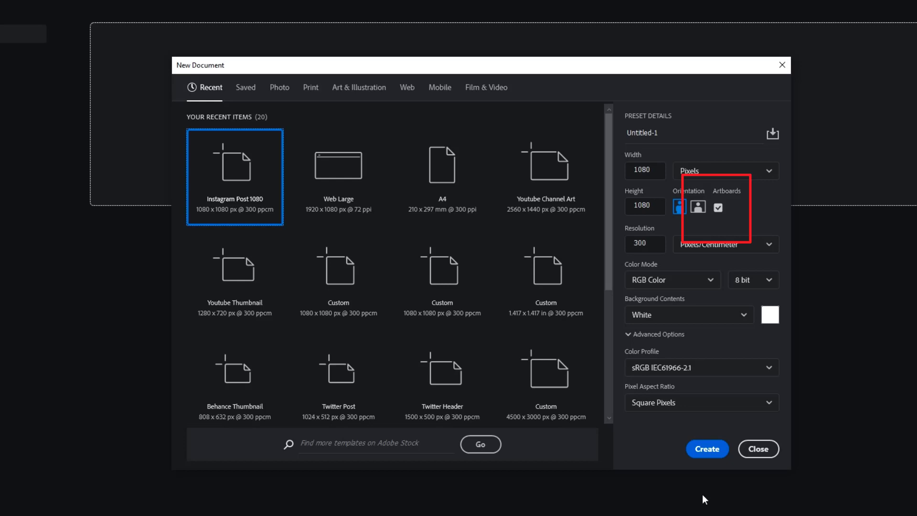
click(707, 448)
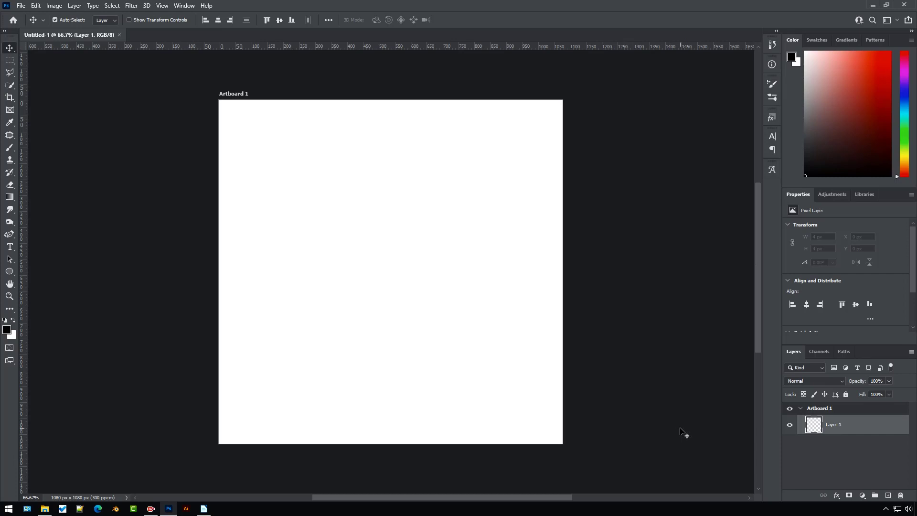
Step: Add a guide layout to the selected artboard using the Border_0_px preset, with one column and one row
click(162, 6)
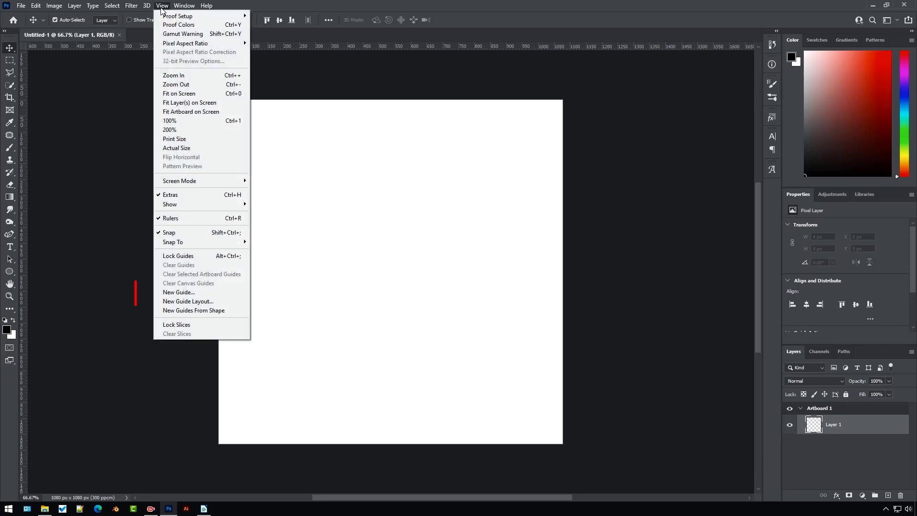
click(192, 301)
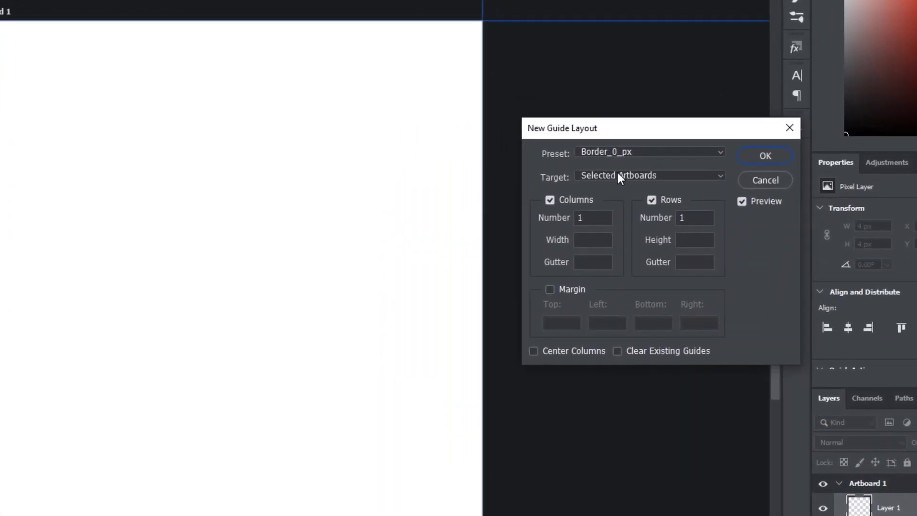
click(647, 151)
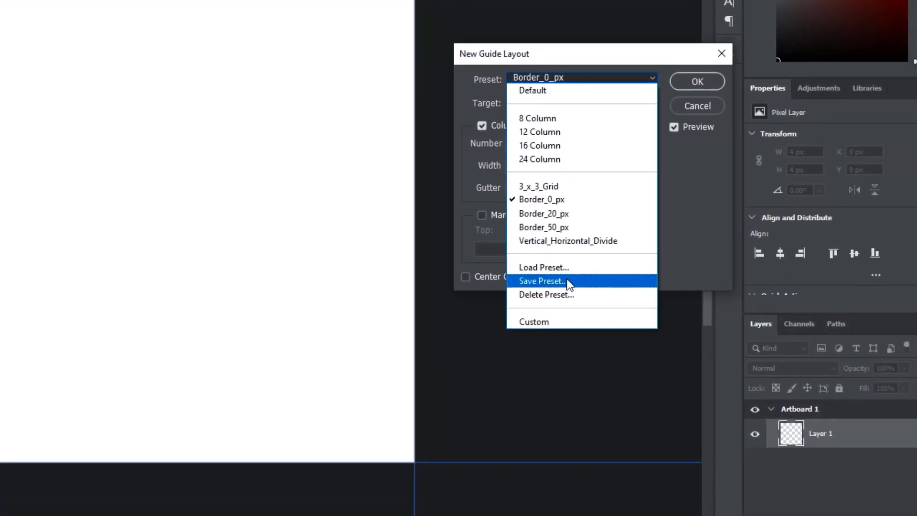
click(635, 355)
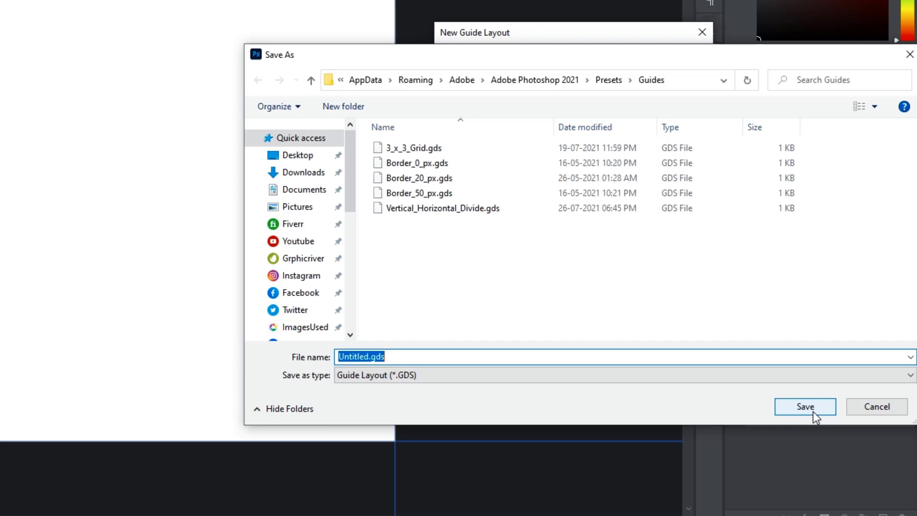
click(877, 408)
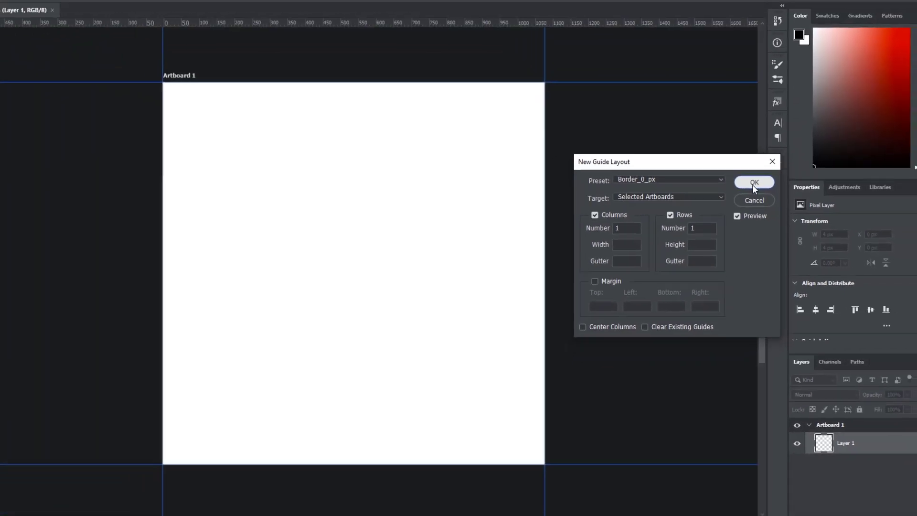
click(765, 158)
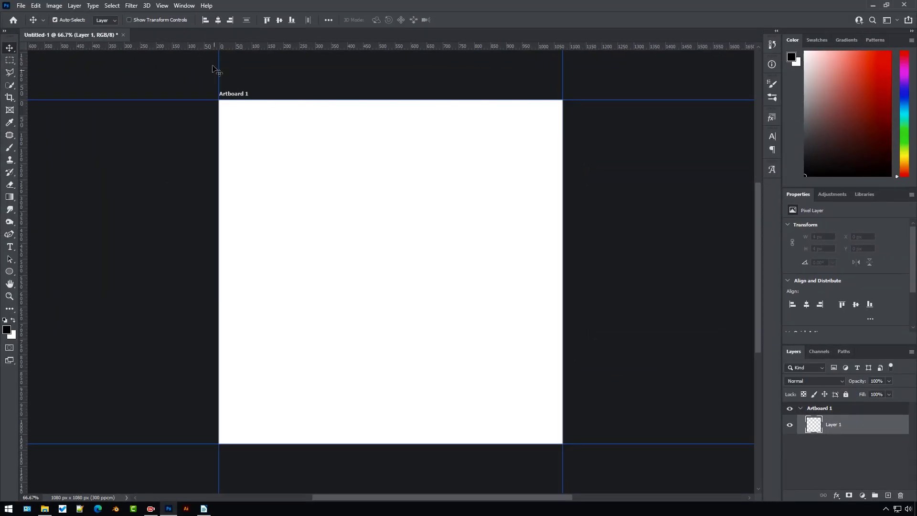
Step: Add a second guide layout from the Border_50_px preset with 50 px margins, and lock the guides
click(162, 6)
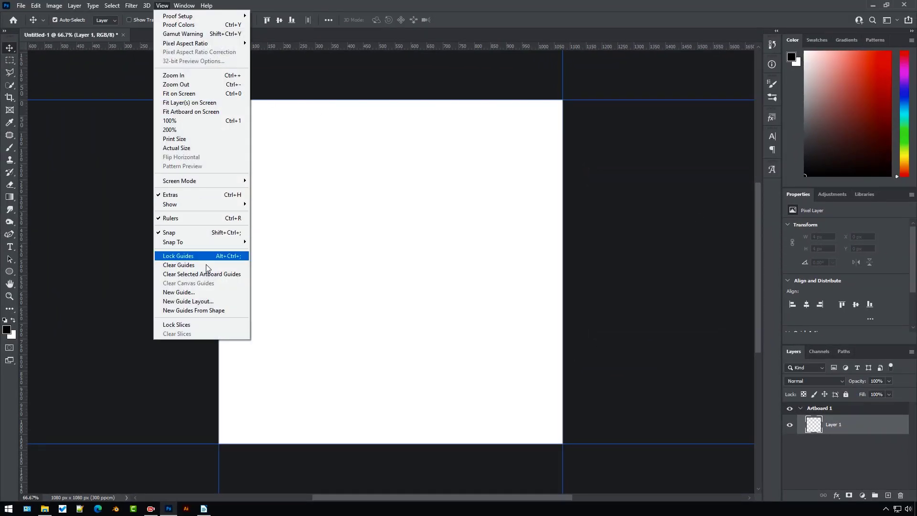
click(210, 302)
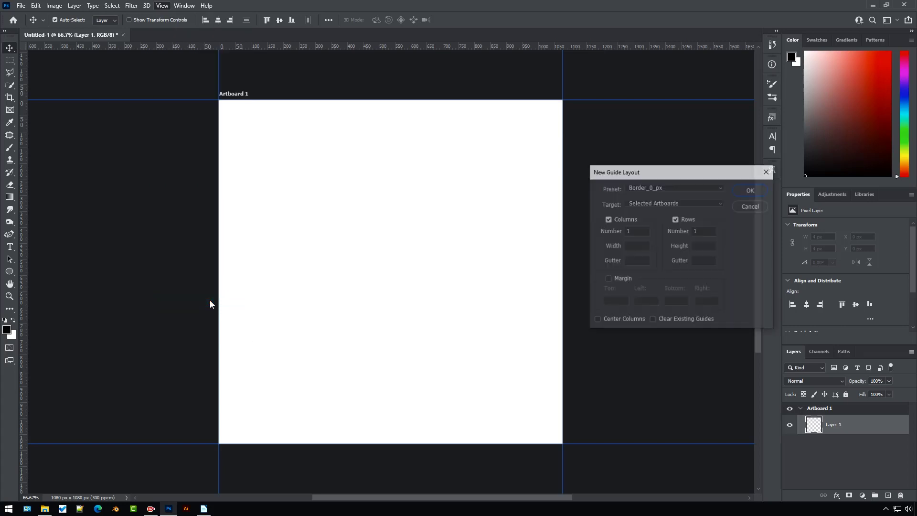
click(674, 190)
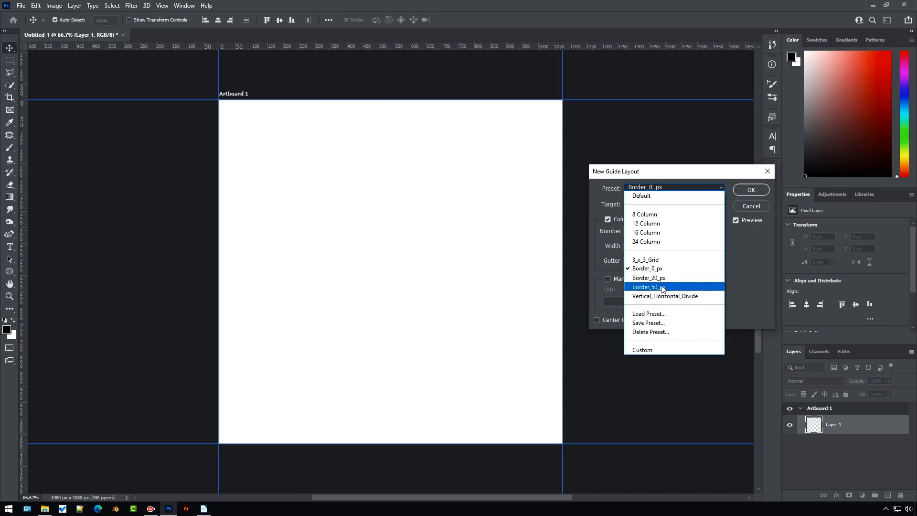
click(661, 287)
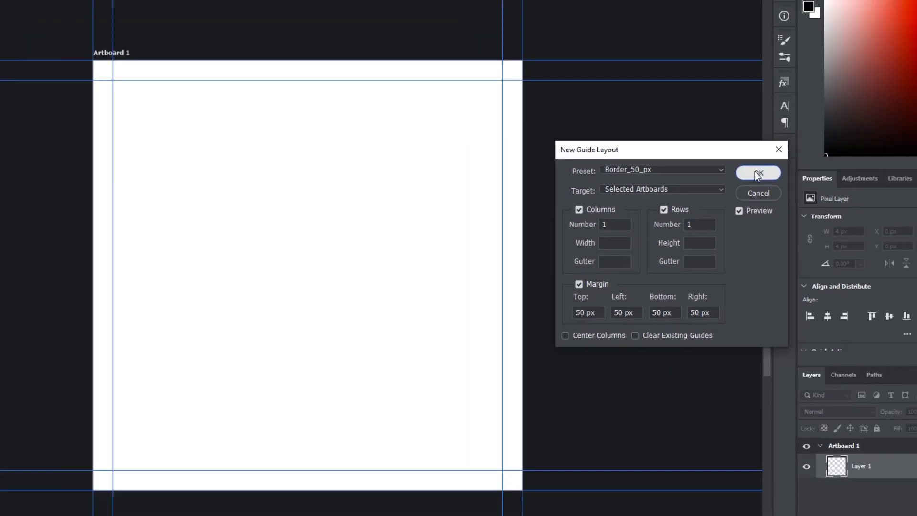
click(765, 153)
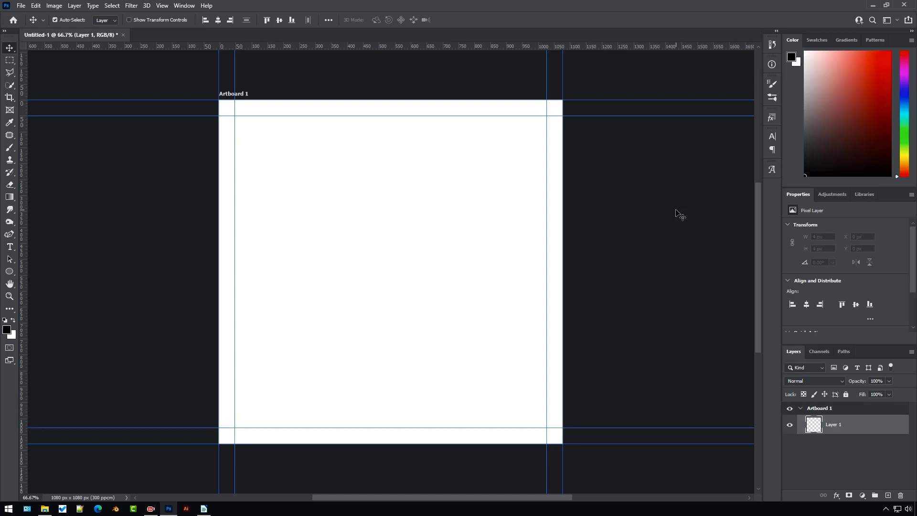
click(163, 6)
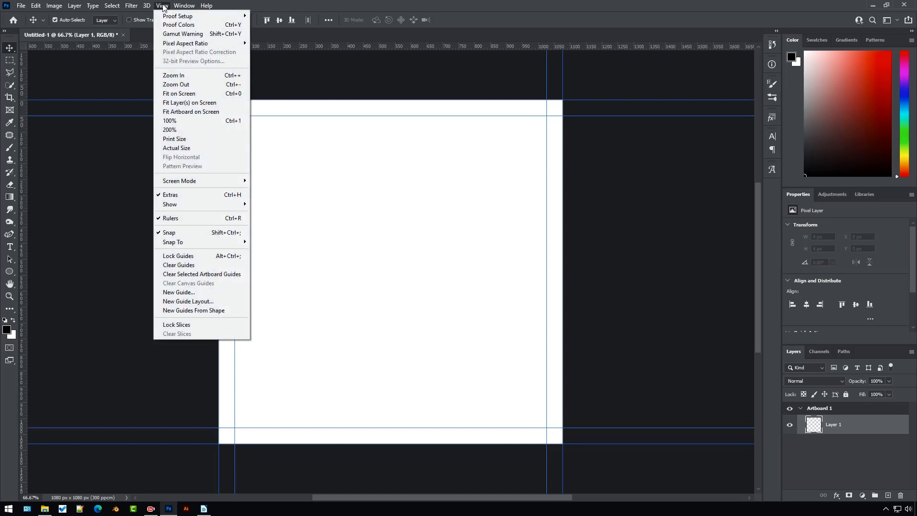
click(208, 258)
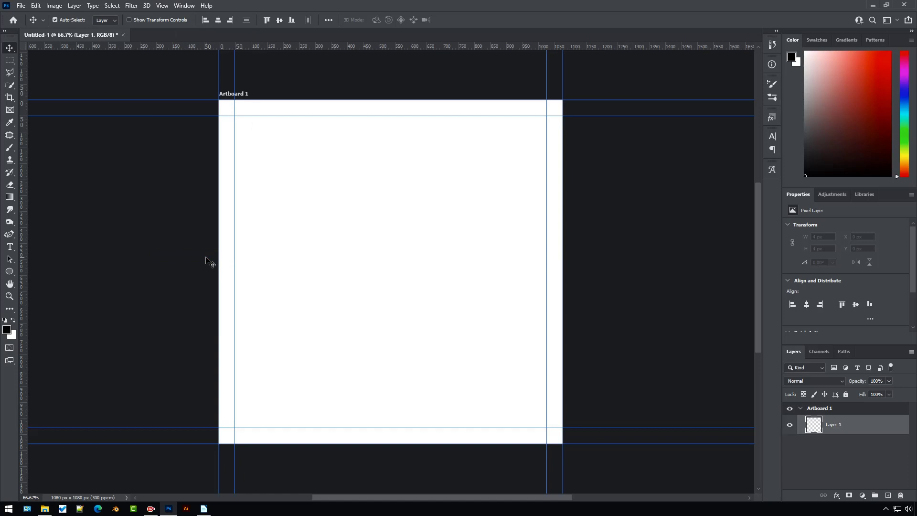
Step: Place the black shoes photo from the project folder on the artboard at full artboard size
click(45, 509)
drag(662, 275, 510, 124)
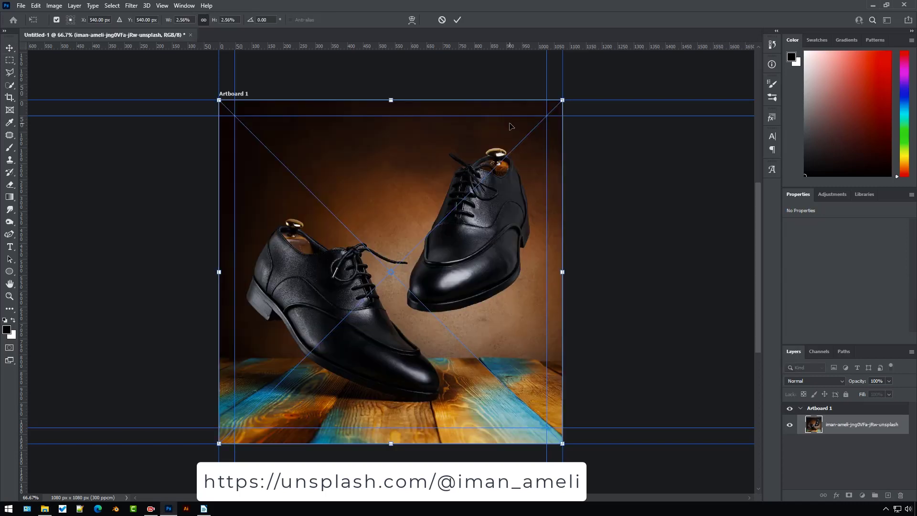
click(457, 19)
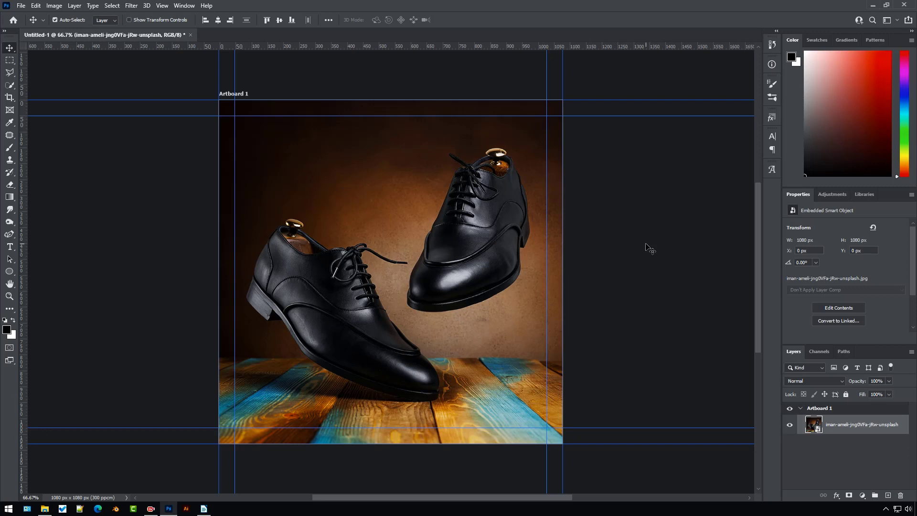
Step: Adjust the shoe photo with the Camera Raw Filter: Whites +50, Contrast +20, Highlights +20 and Clarity +20
click(131, 5)
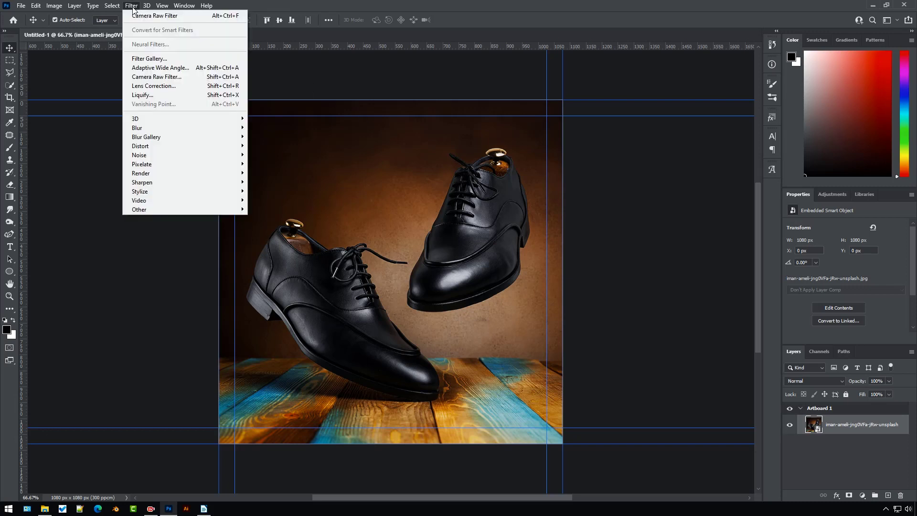
click(140, 77)
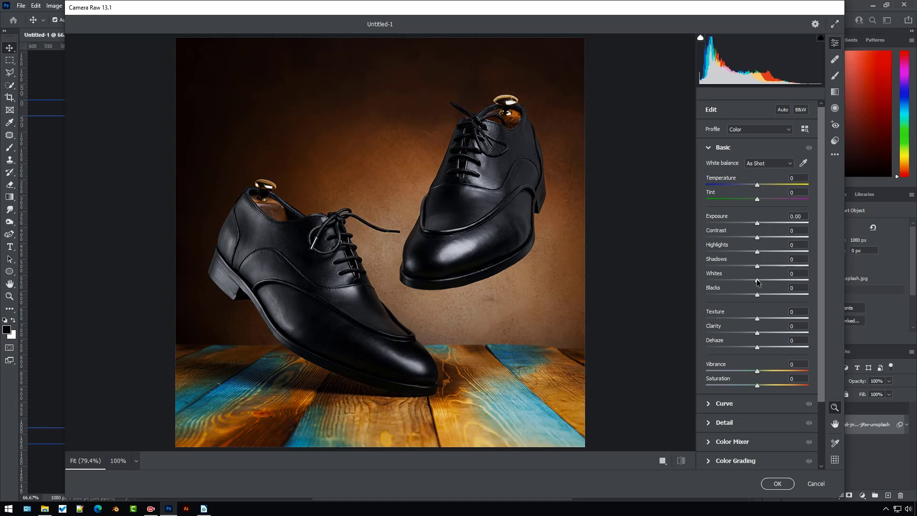
drag(757, 281, 783, 285)
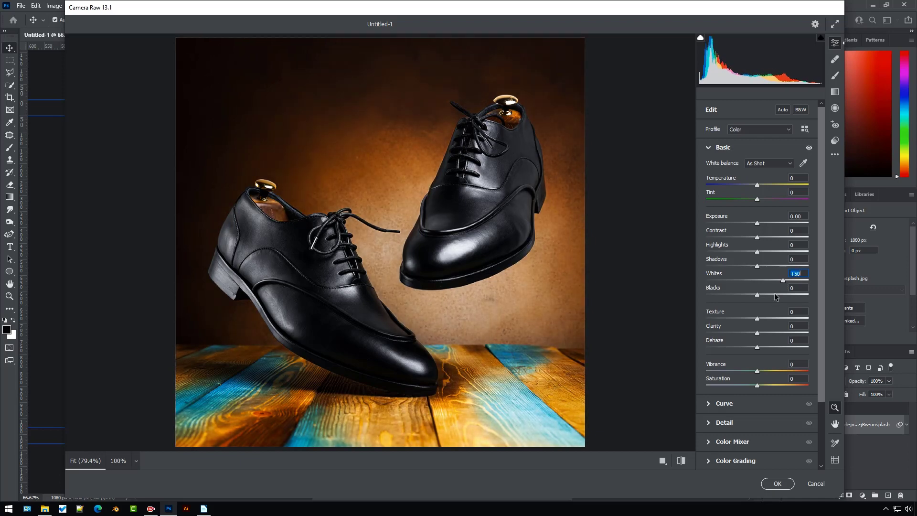
drag(757, 237, 766, 239)
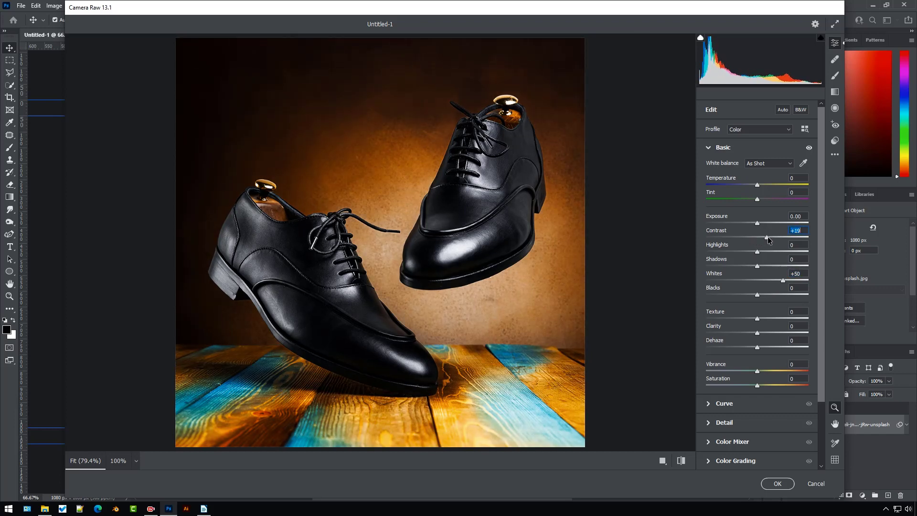
drag(767, 237, 768, 238)
drag(758, 253, 766, 254)
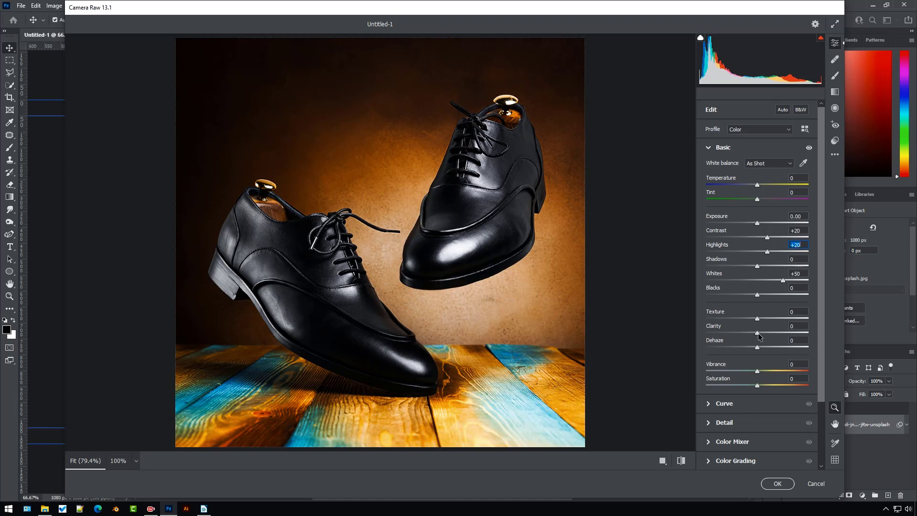
drag(763, 335, 768, 336)
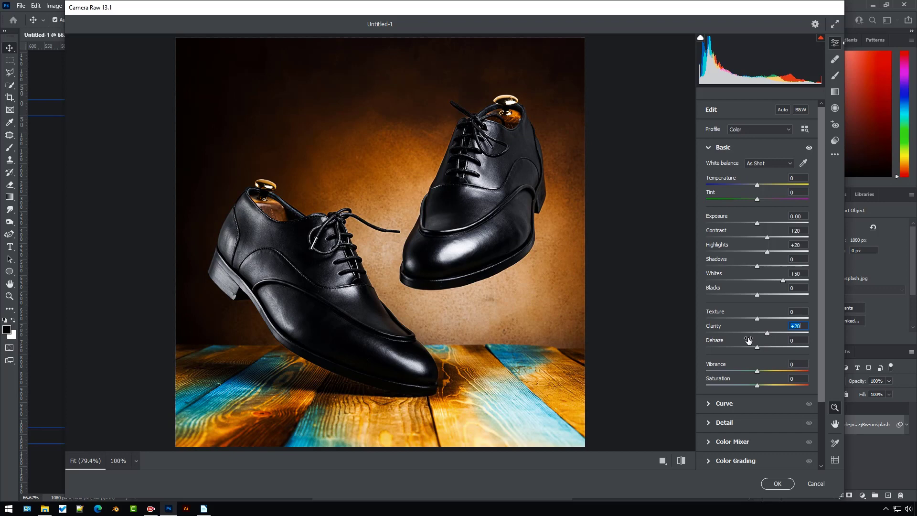
Step: Apply the Camera Raw adjustments, comparing the photo before and after in the preview and by toggling the Smart Filters
click(662, 461)
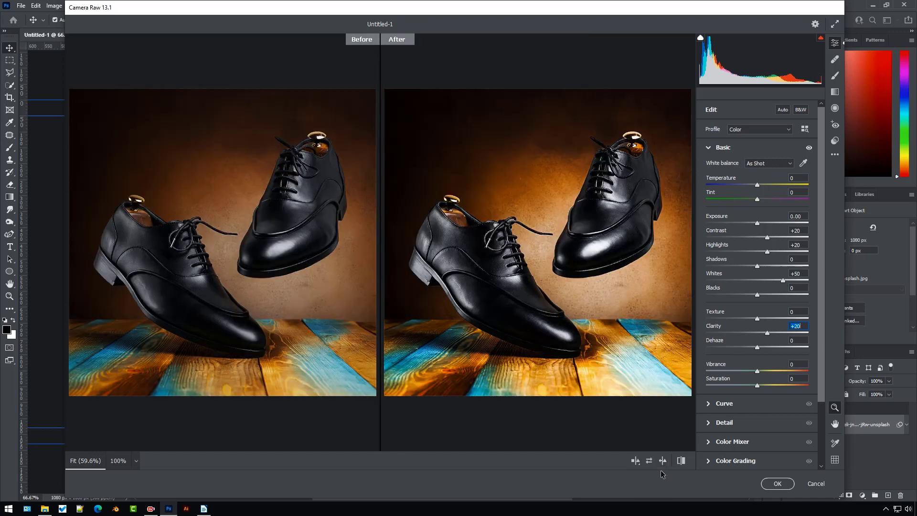
key(q)
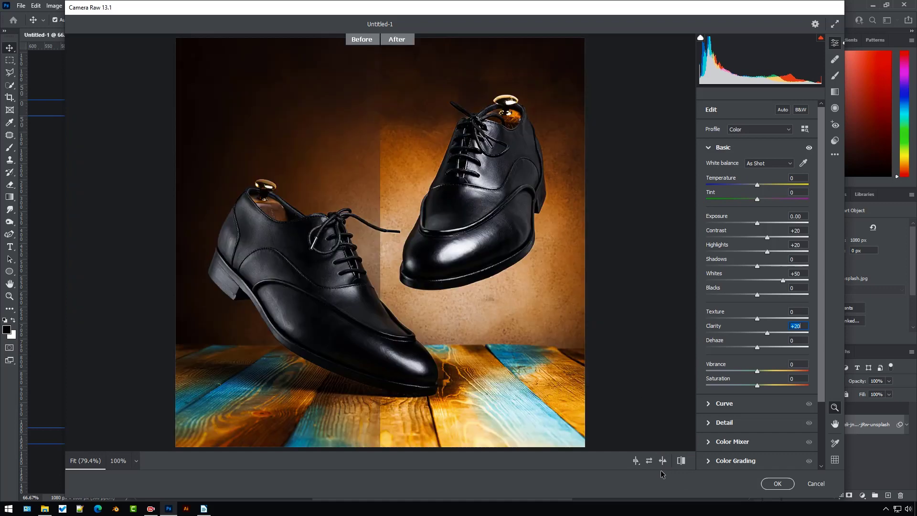
key(q)
key(q)
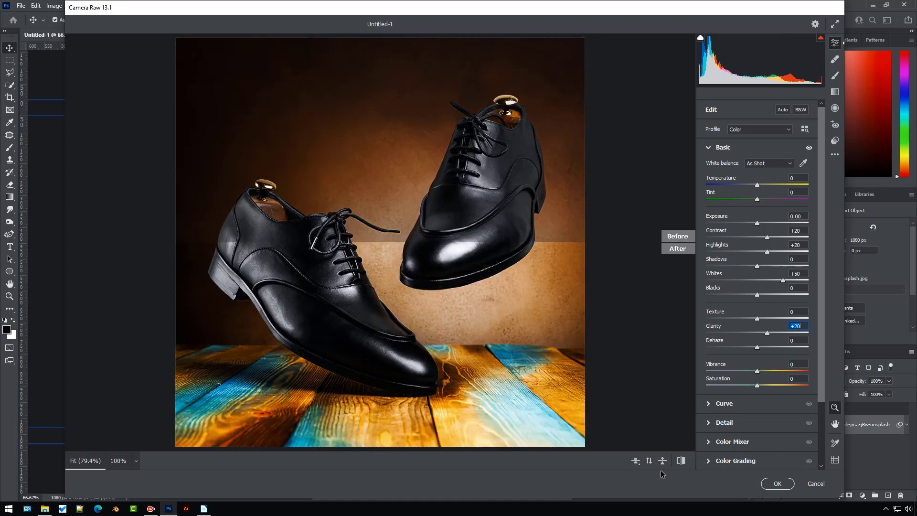
key(q)
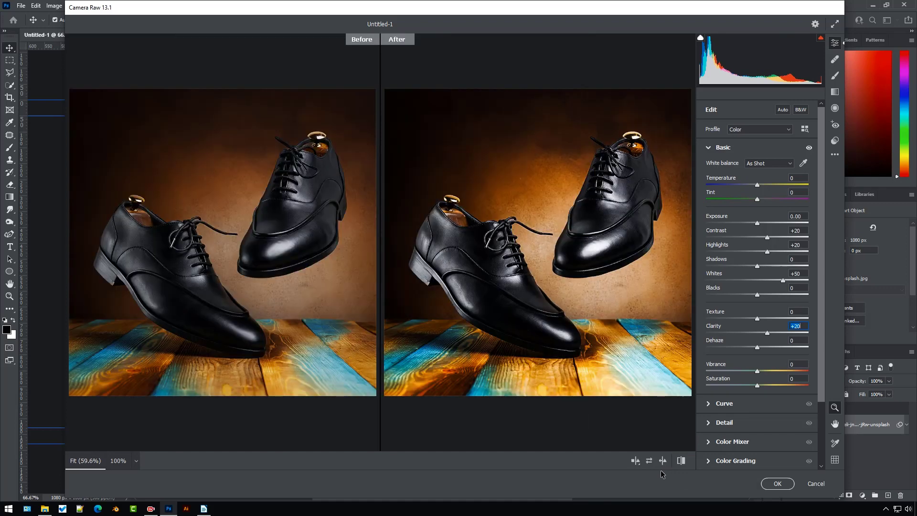
click(777, 486)
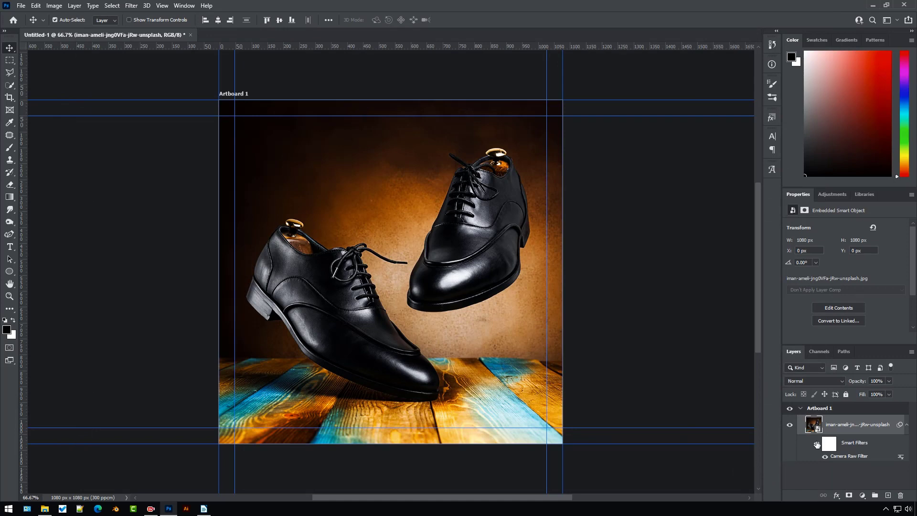
click(816, 444)
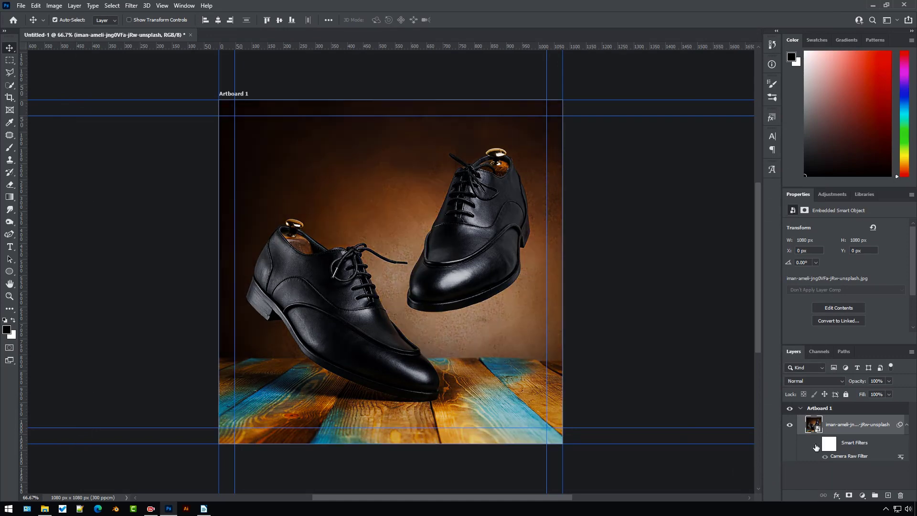
click(815, 444)
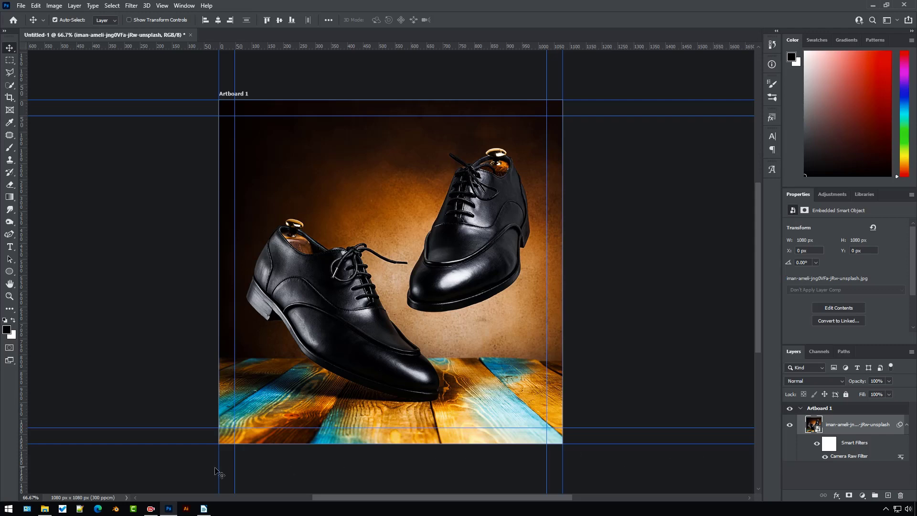
Step: Place logo.svg from the project folder at 10% scale, snapped to the upper-left corner of the artboard's 50 px margin guides
click(45, 509)
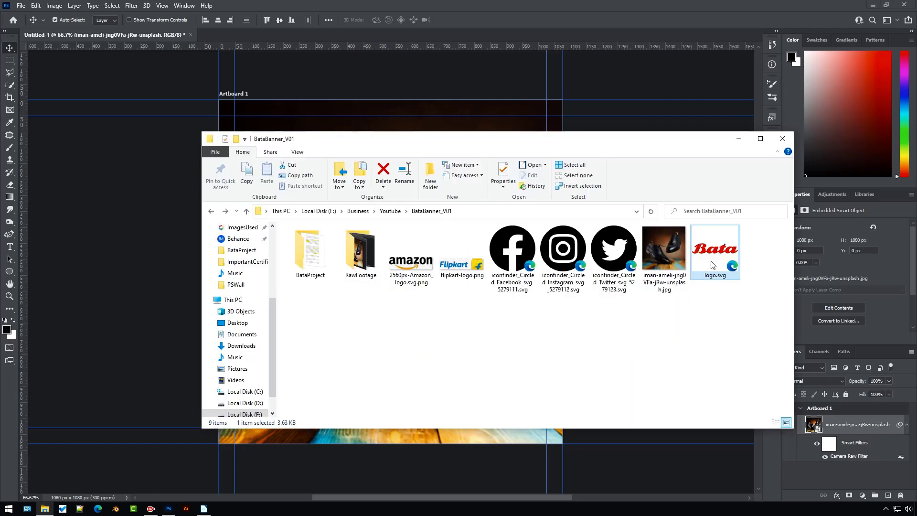
drag(713, 266, 516, 127)
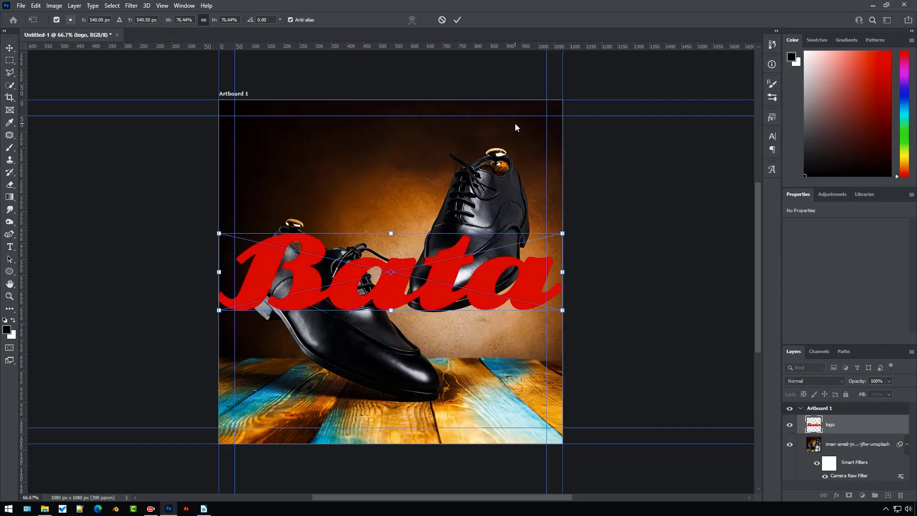
click(232, 20)
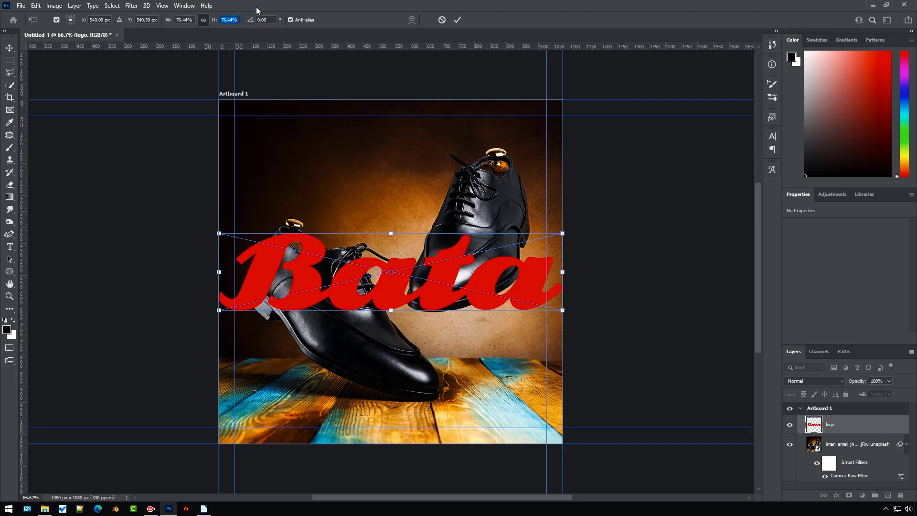
text(10)
key(Return)
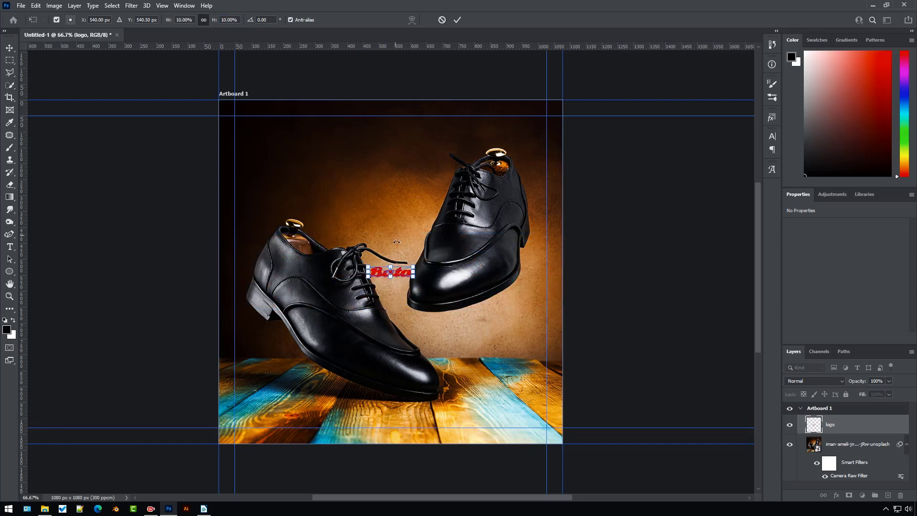
drag(401, 276, 266, 127)
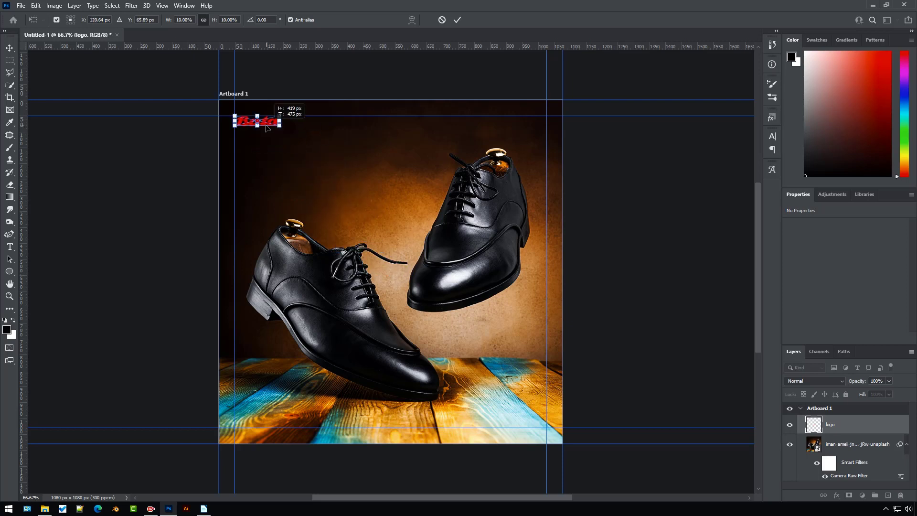
click(457, 19)
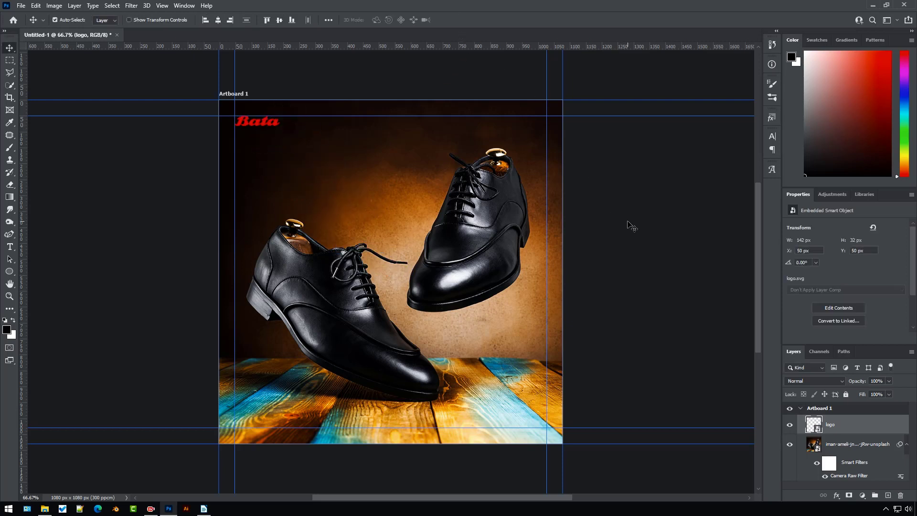
Step: Add a text layer on the artboard reading "Hush Puppies", "BLACK FORMAL SHOES" and "FOR MEN", with a blank line between the phrases
click(10, 248)
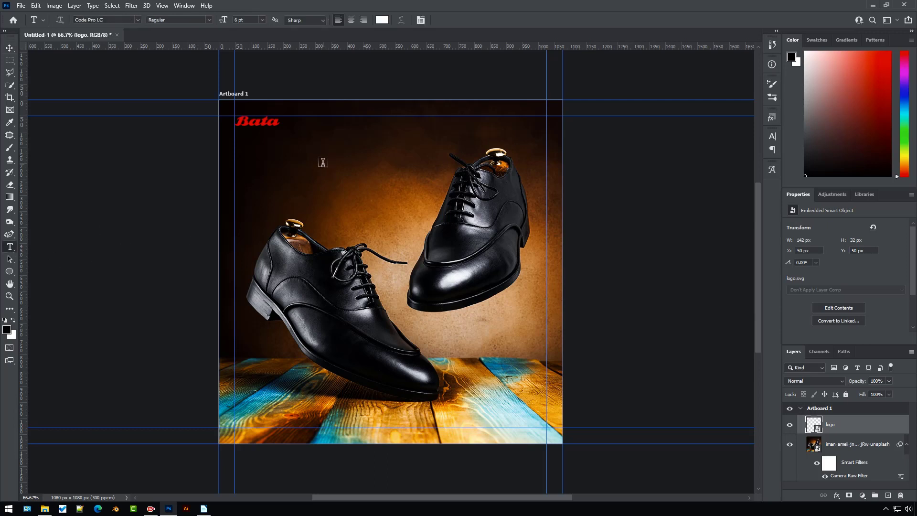
click(323, 162)
text(Hush)
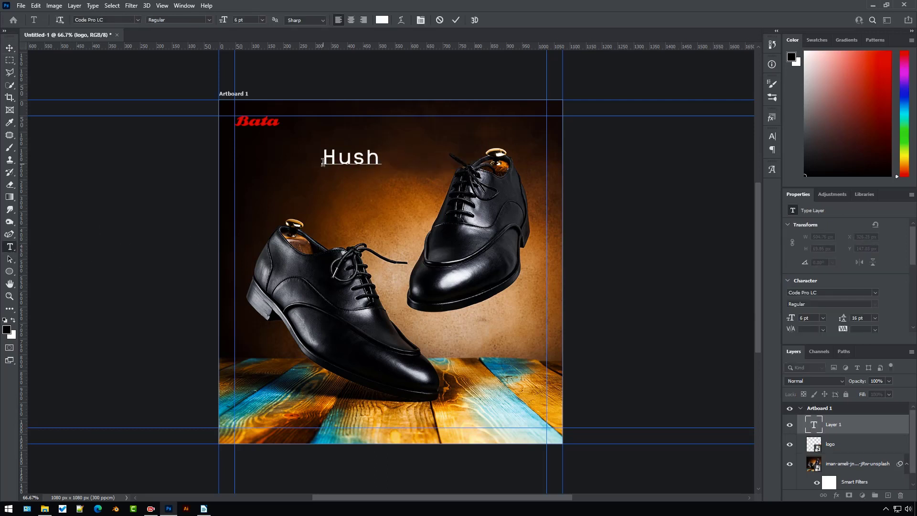
text( Puppies)
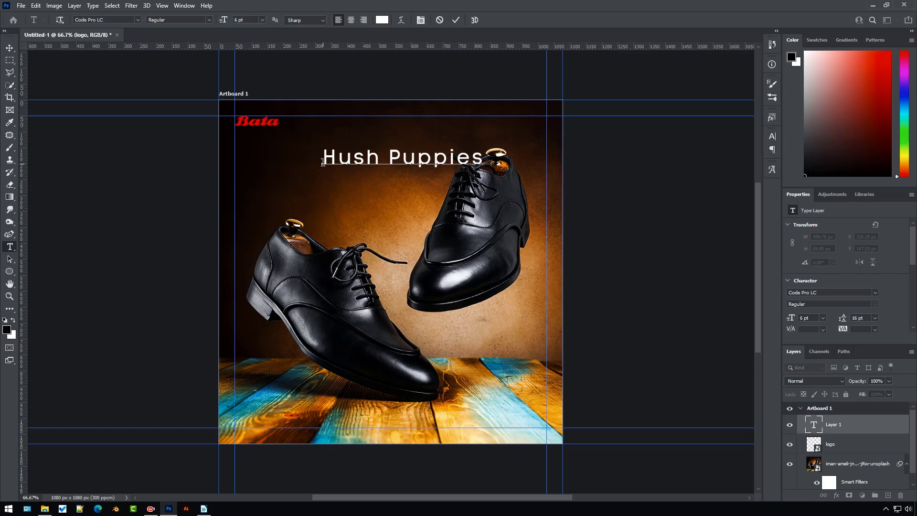
key(Return)
key(Return)
text(BLACK)
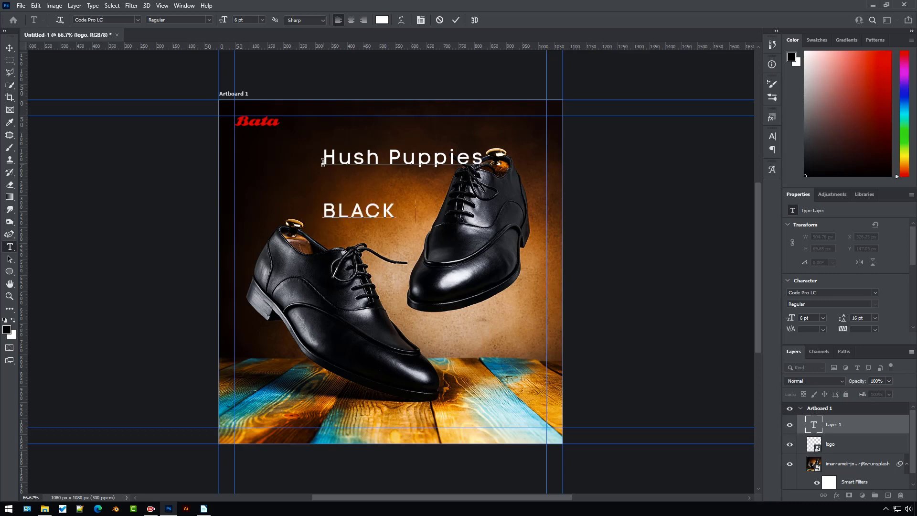
text( FORMAL SH)
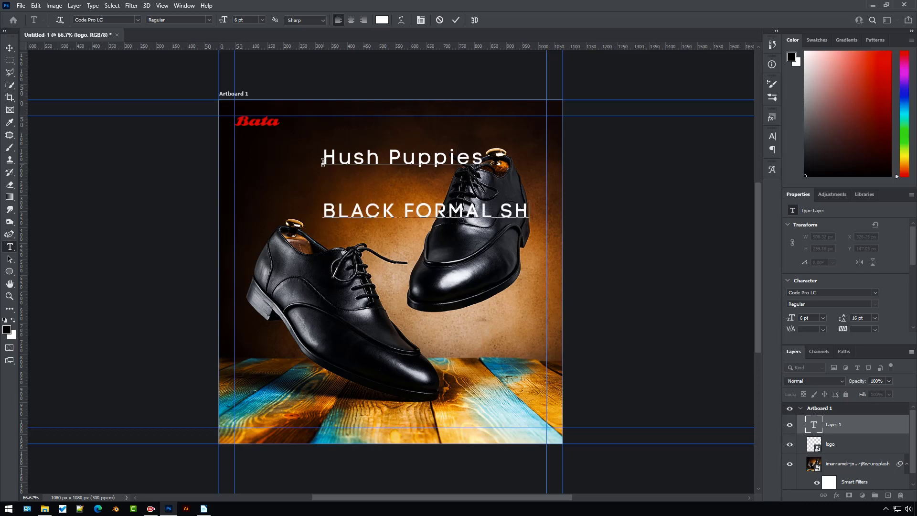
text(OE)
key(Return)
key(Return)
text(FOR MEN)
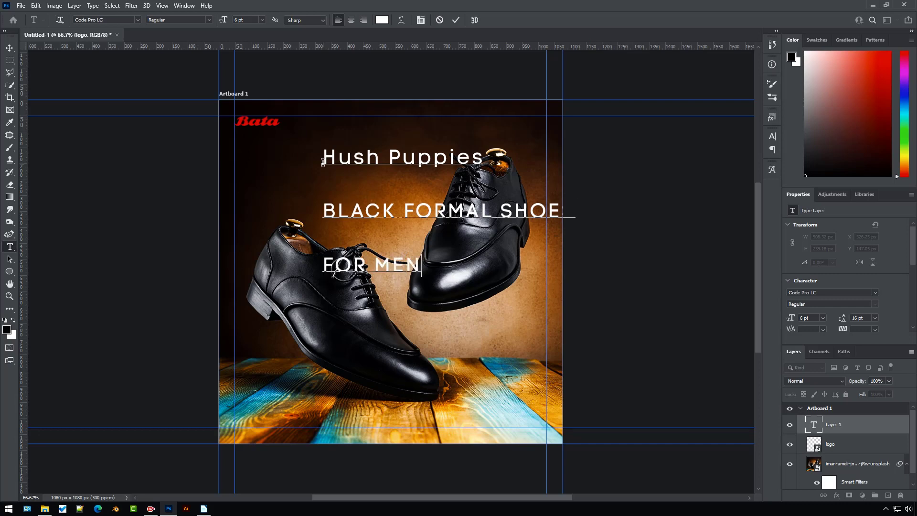
click(454, 22)
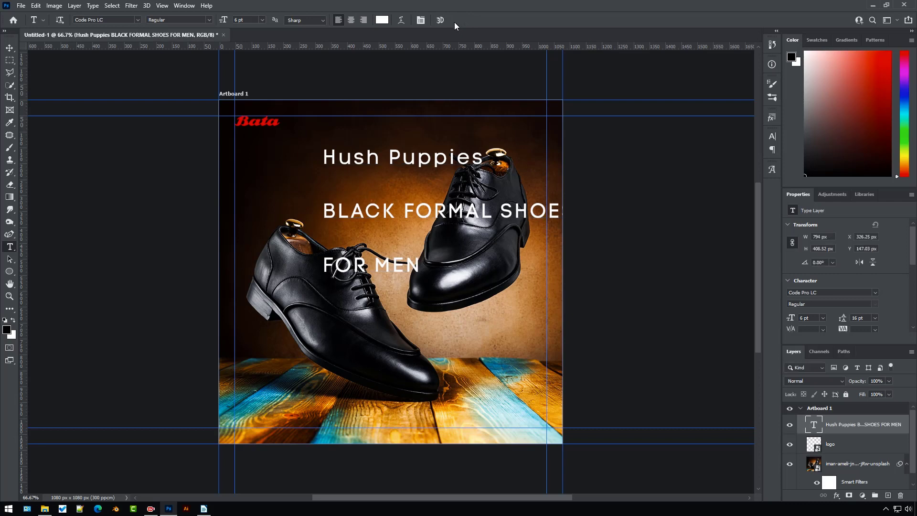
Step: Change the font of the whole headline text layer to Montserrat Medium
click(822, 293)
text(mon)
key(Return)
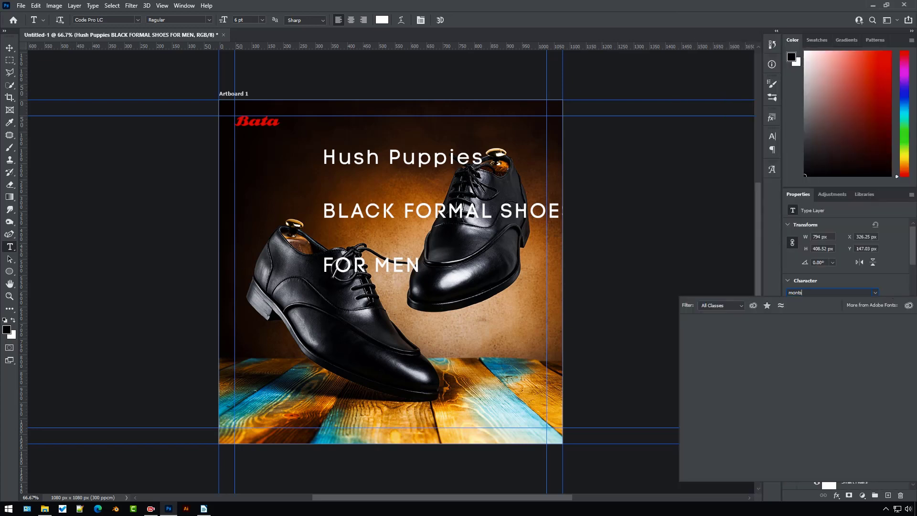
click(875, 292)
click(753, 394)
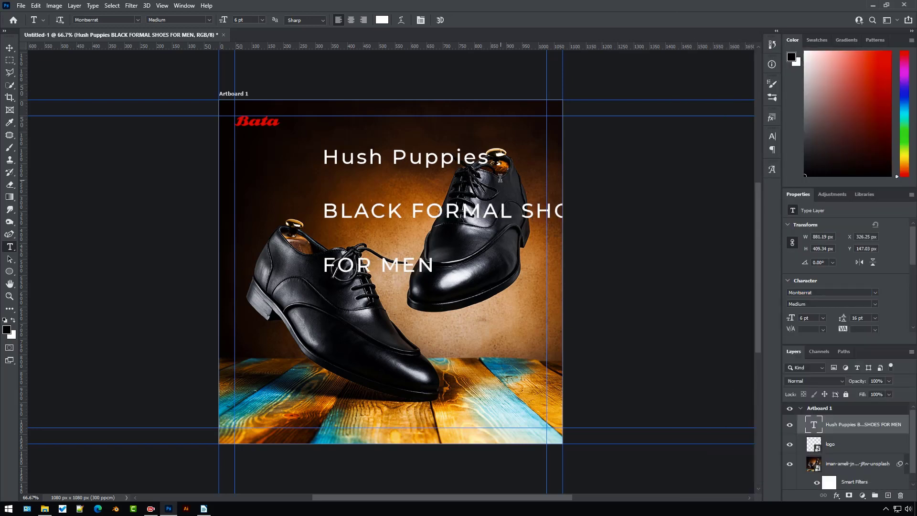
Step: Format the "Hush Puppies" line as Bold at 3 pt
drag(490, 158, 252, 158)
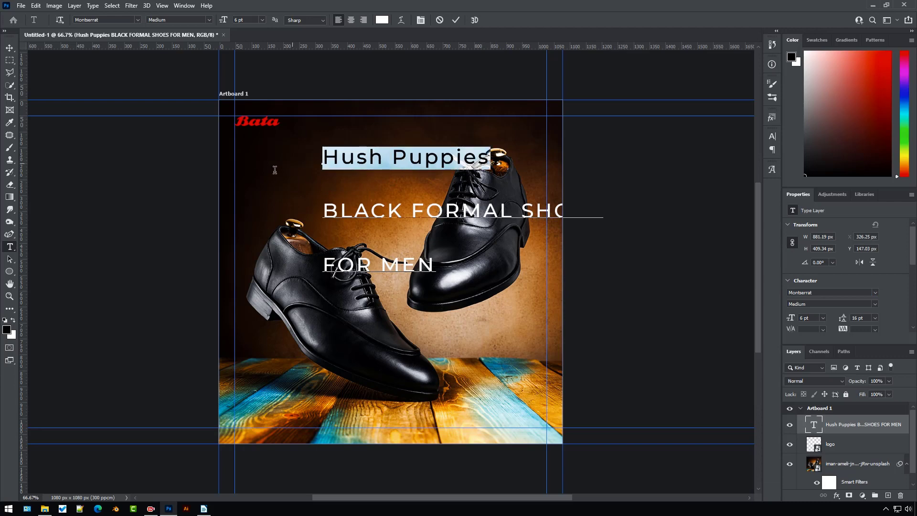
click(875, 304)
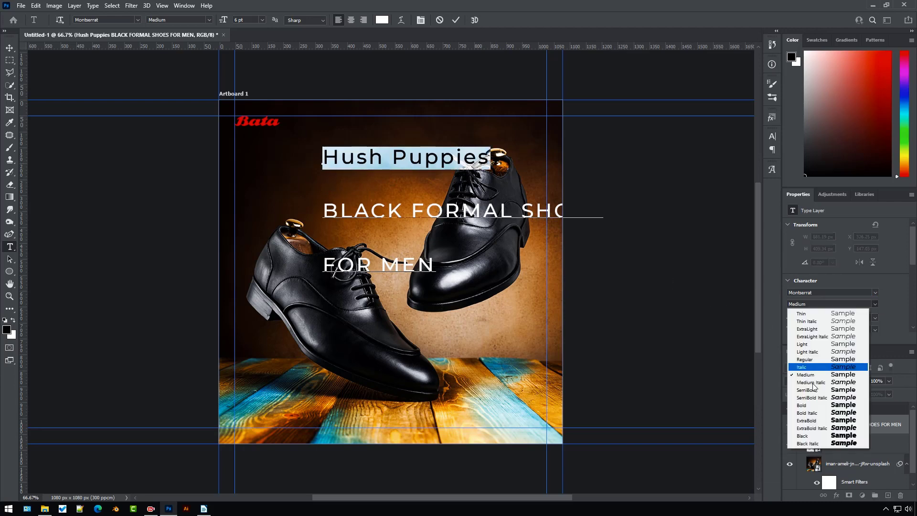
click(812, 405)
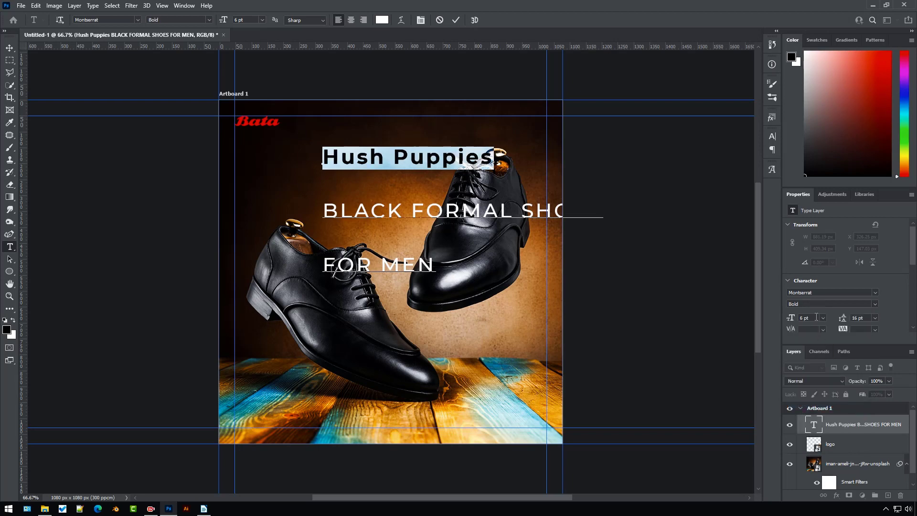
click(816, 316)
text(3)
key(Return)
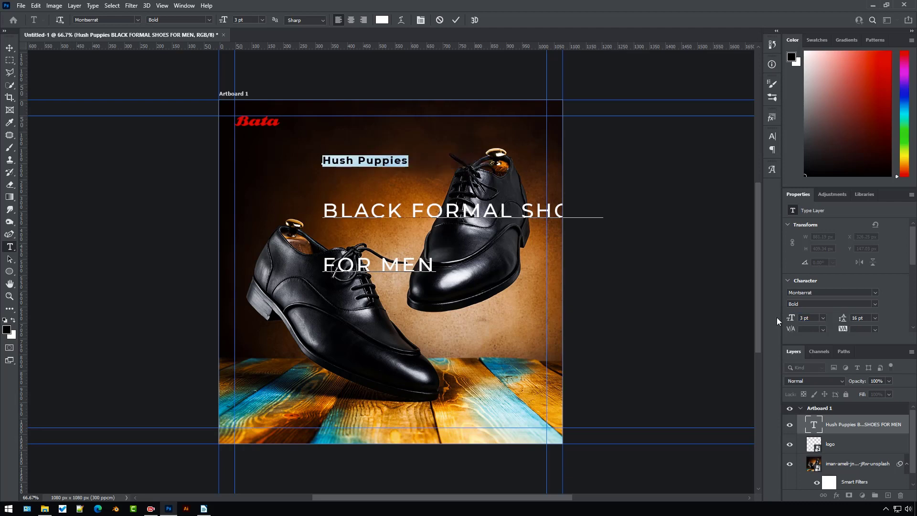
Step: Colour the "Hush Puppies" line with the red e60000 sampled from the Bata logo
click(385, 20)
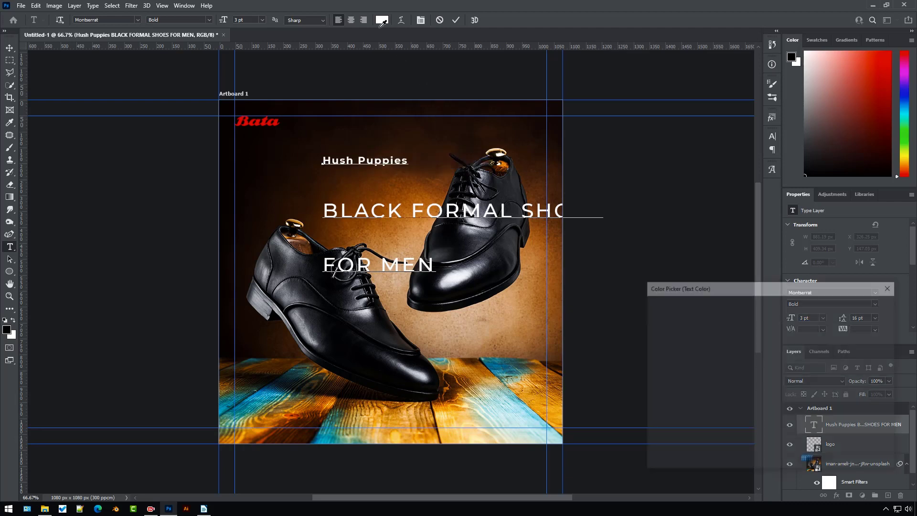
click(278, 120)
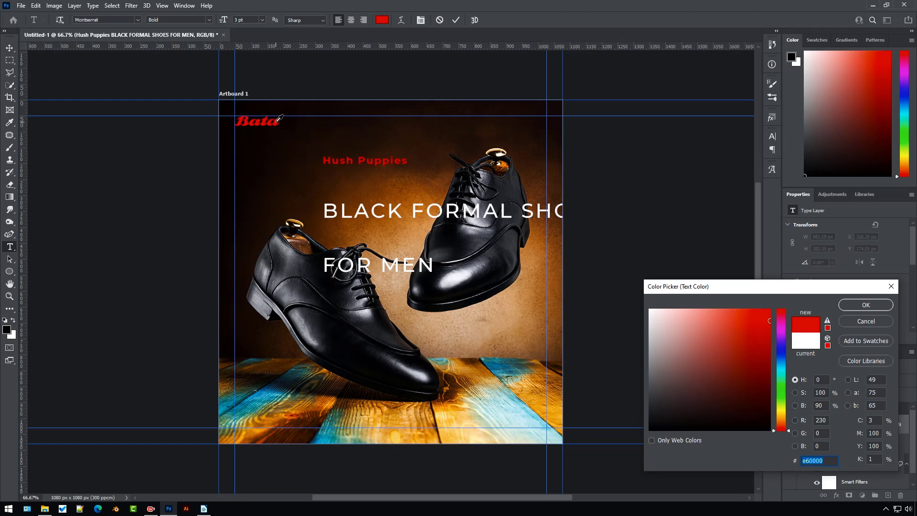
click(856, 305)
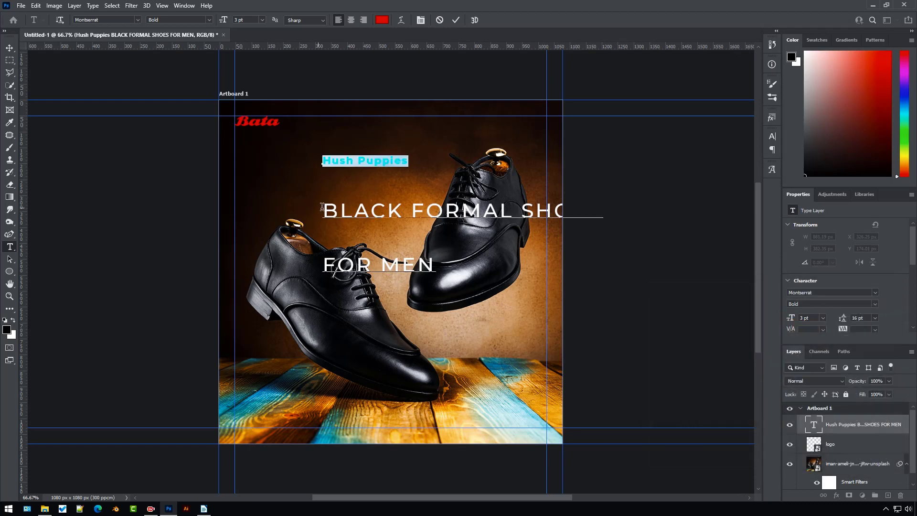
Step: Set the font size of the "BLACK FORMAL SHOES" line to 4 pt
drag(325, 211, 630, 206)
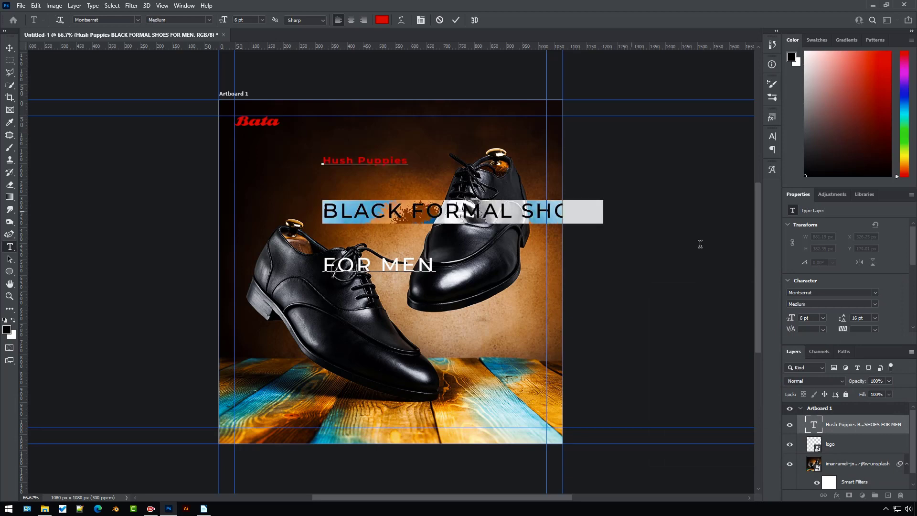
click(813, 318)
text(4)
key(Return)
Step: Set the font size of the "FOR MEN" line to 3 pt and commit the text edits
drag(324, 260, 453, 270)
click(813, 318)
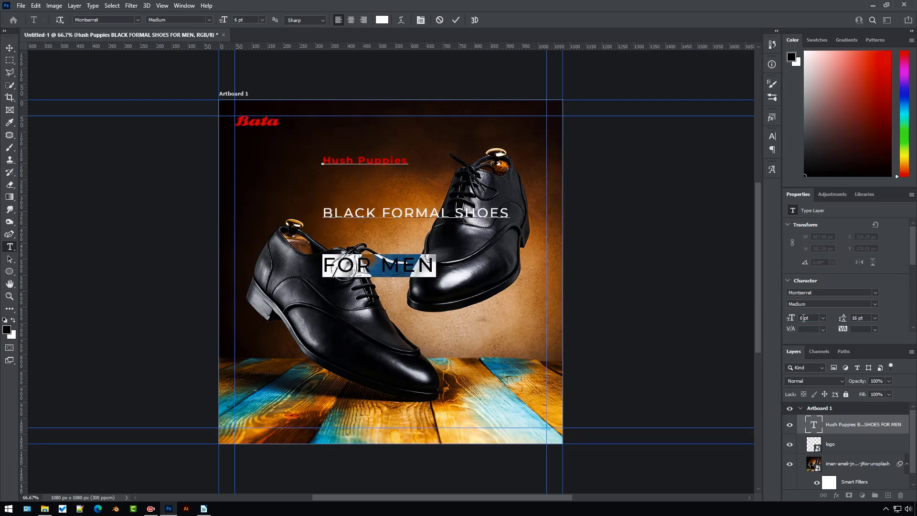
text(6)
key(Return)
text(3)
key(Return)
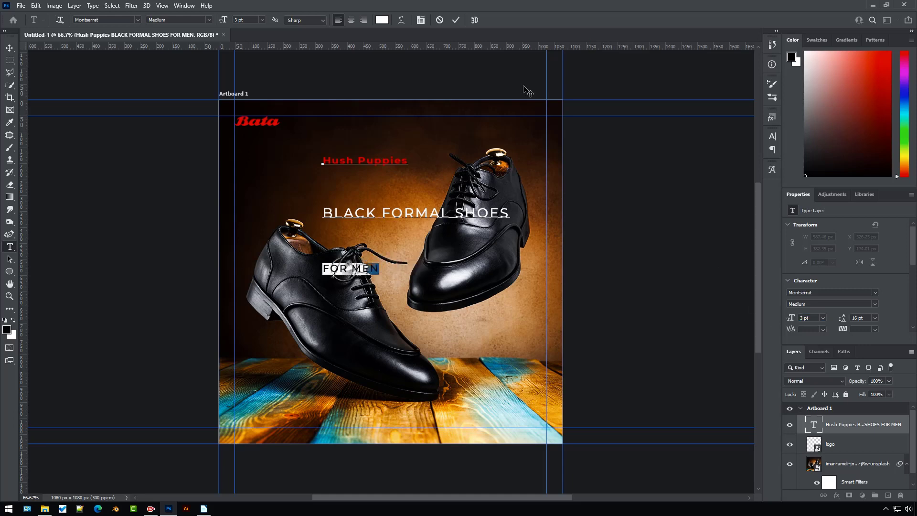
click(456, 20)
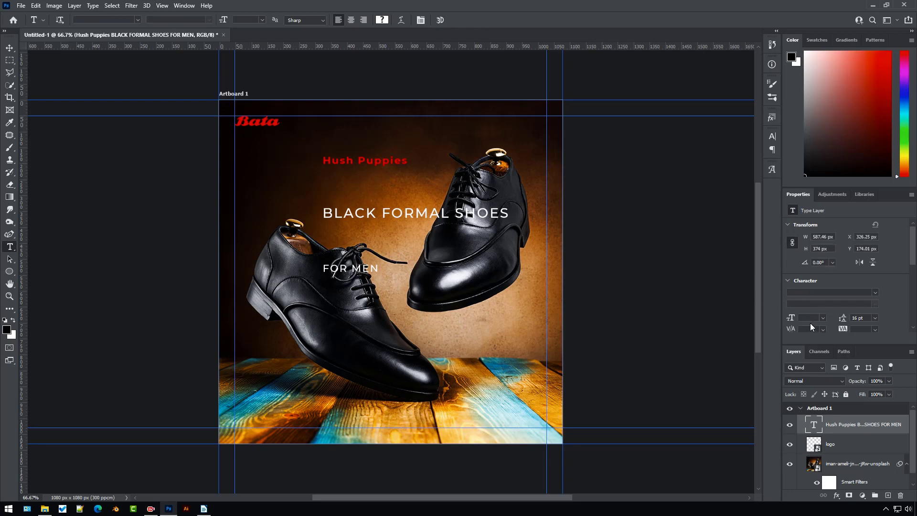
Step: Set the headline text's leading to 5 pt and move it against the left margin guide below the logo, at about X 50, Y 198 px
click(868, 318)
text(5)
key(Return)
key(v)
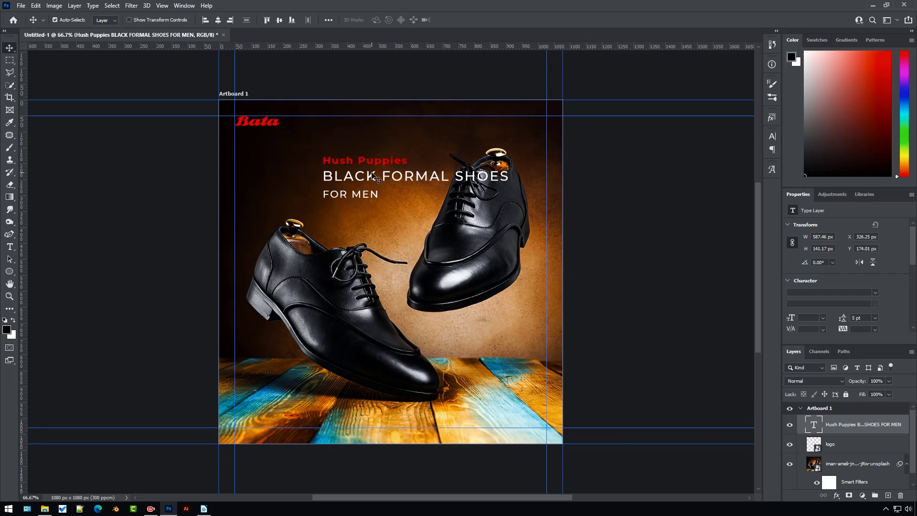
drag(371, 181, 282, 186)
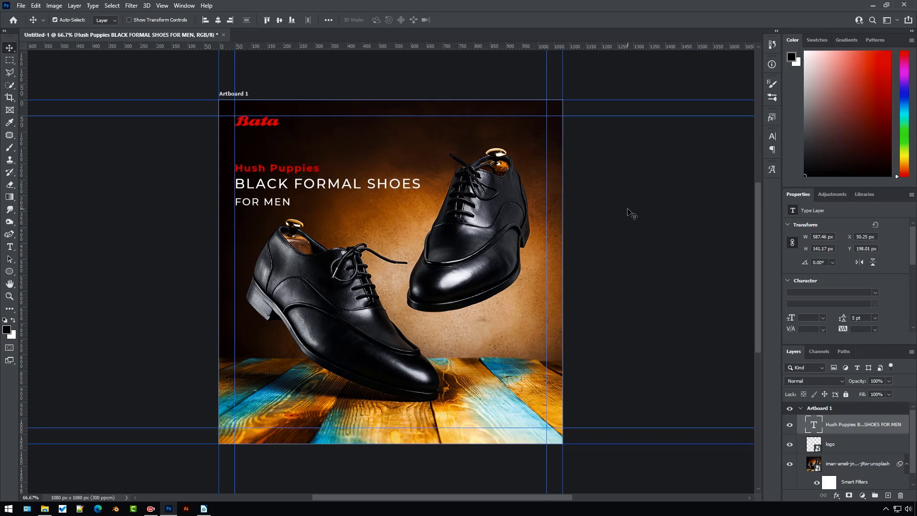
click(10, 247)
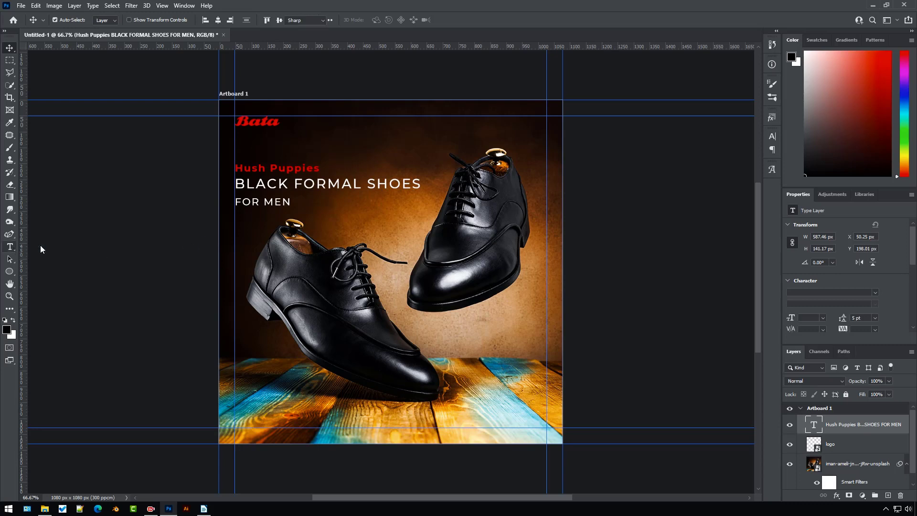
click(340, 228)
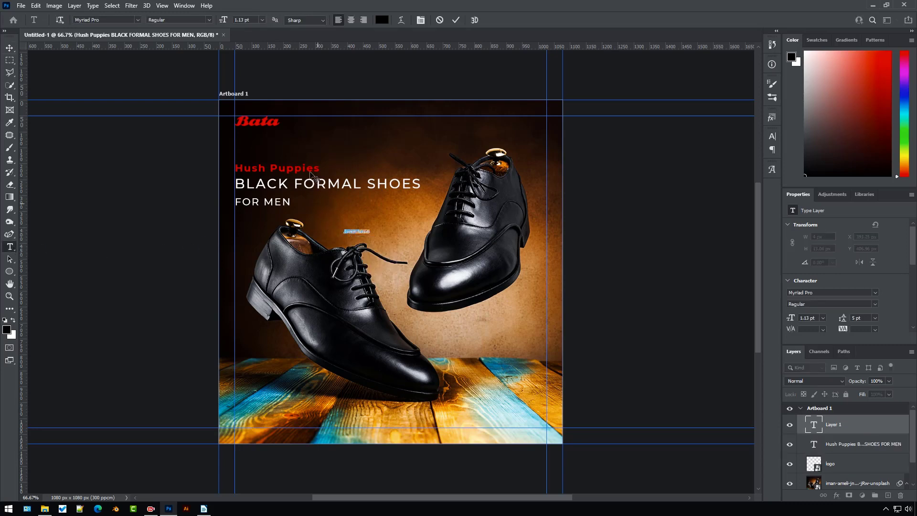
click(261, 20)
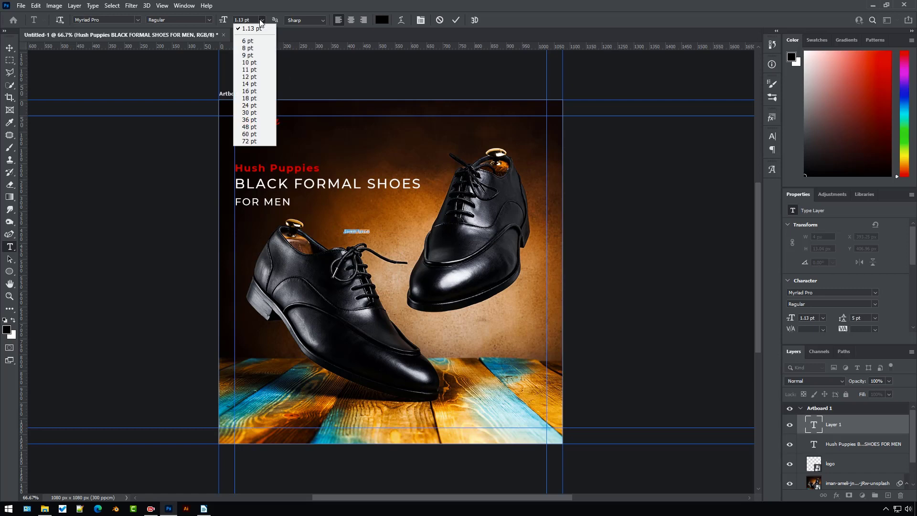
click(248, 41)
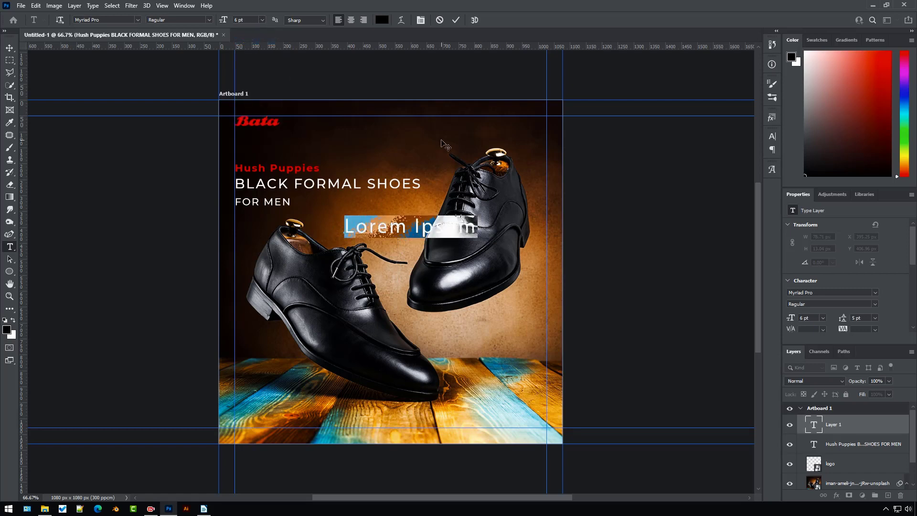
text(www)
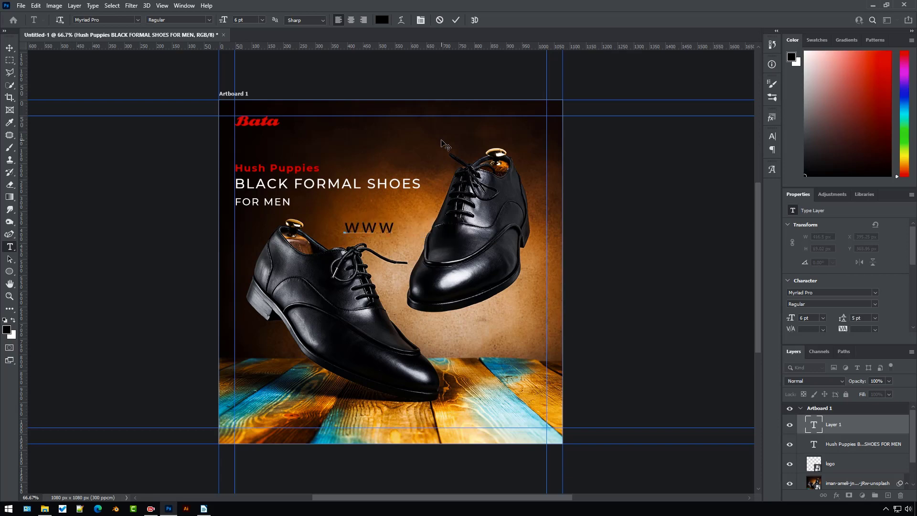
text(.bata.com)
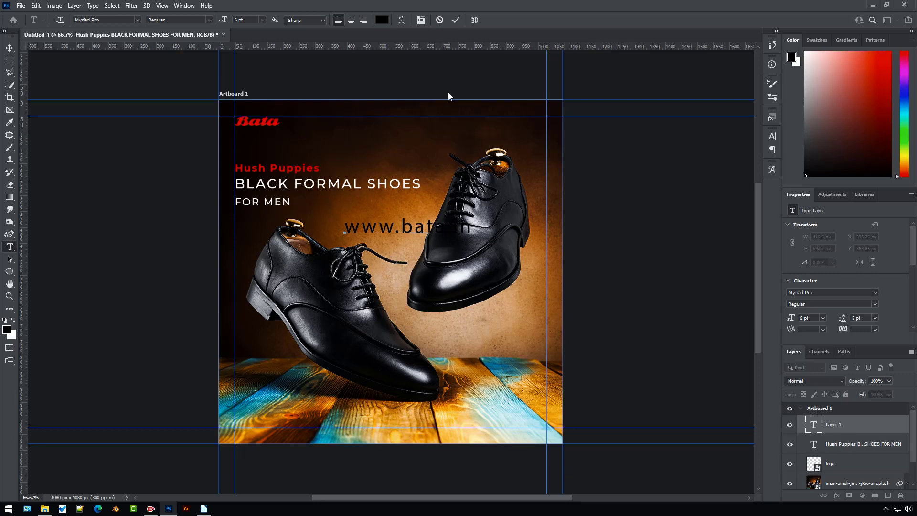
click(456, 21)
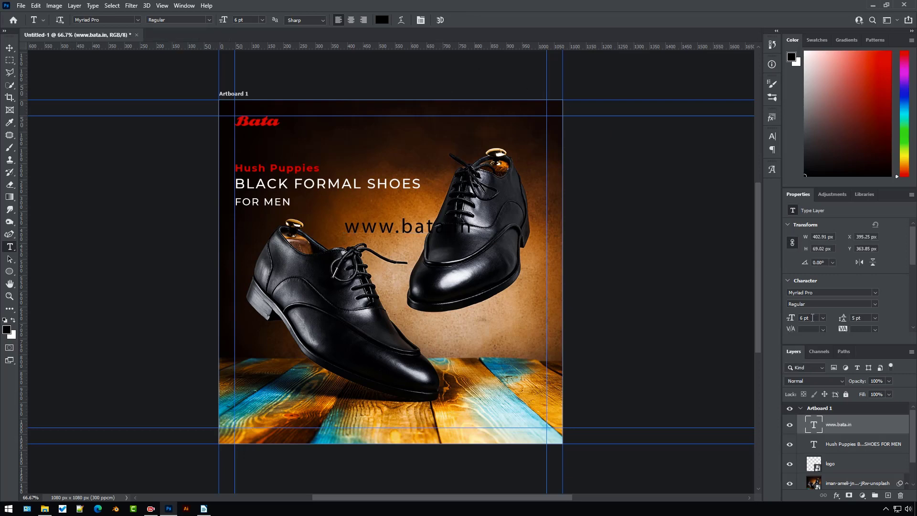
scroll(849, 318, down, 2)
click(863, 305)
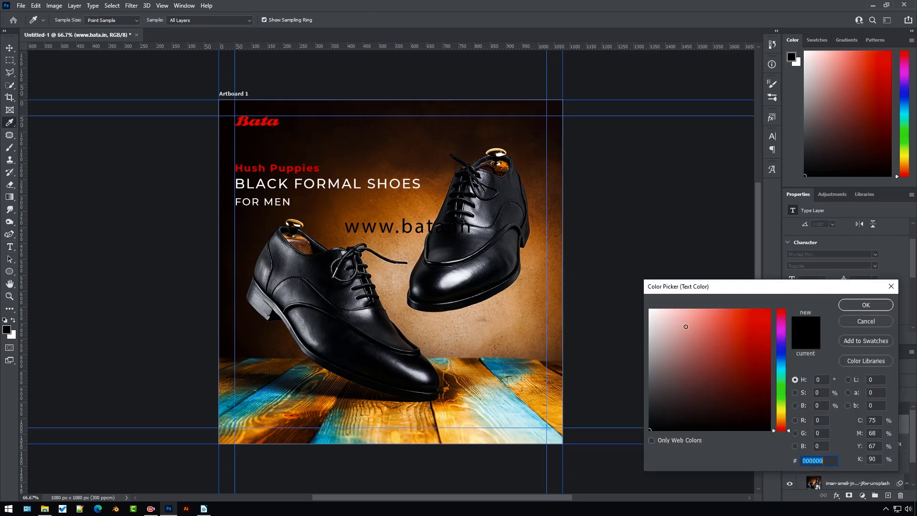
text(ffffff)
click(849, 303)
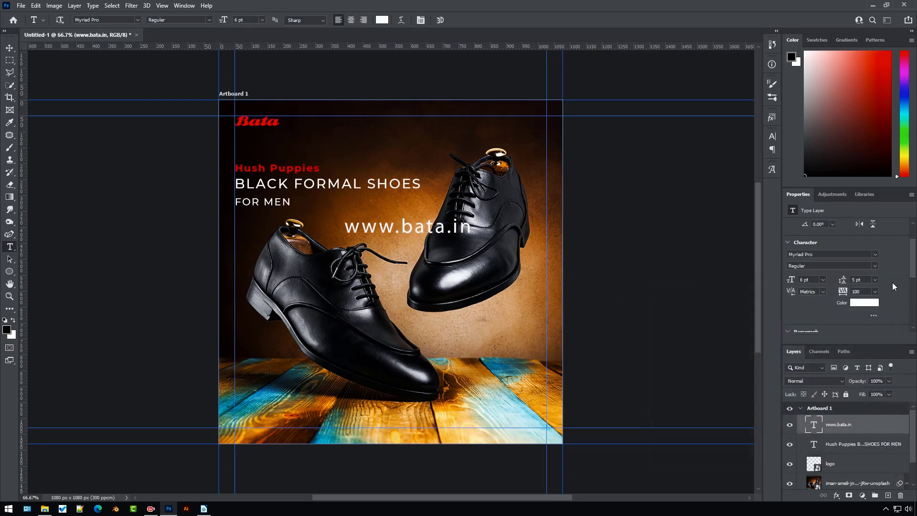
click(873, 255)
text(monts)
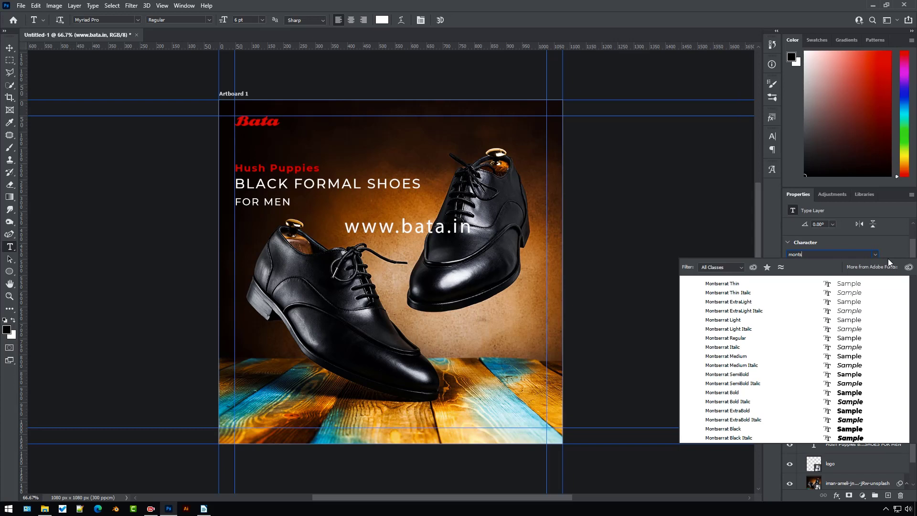
click(762, 353)
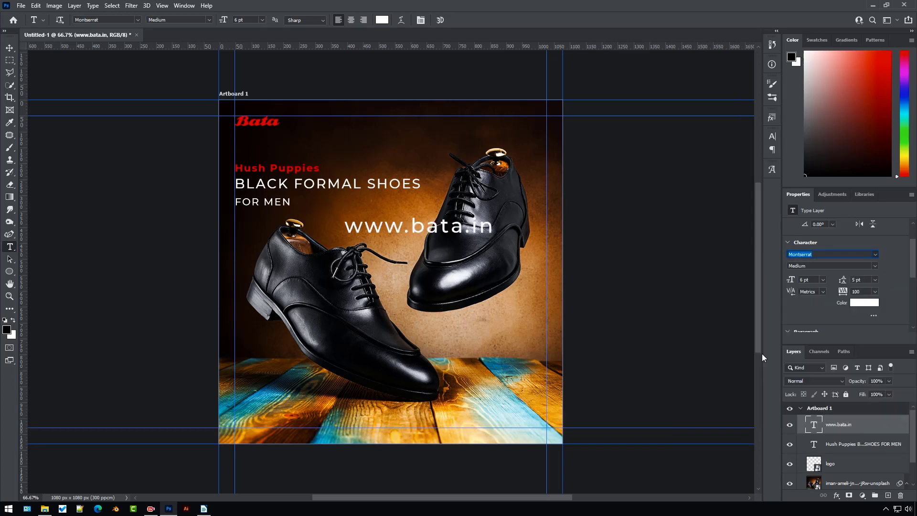
Step: Set the website text to 2.4 pt and move it to the upper-right corner of the margin guides, at about X 841, Y 47 px
click(812, 278)
text(2.4)
key(Return)
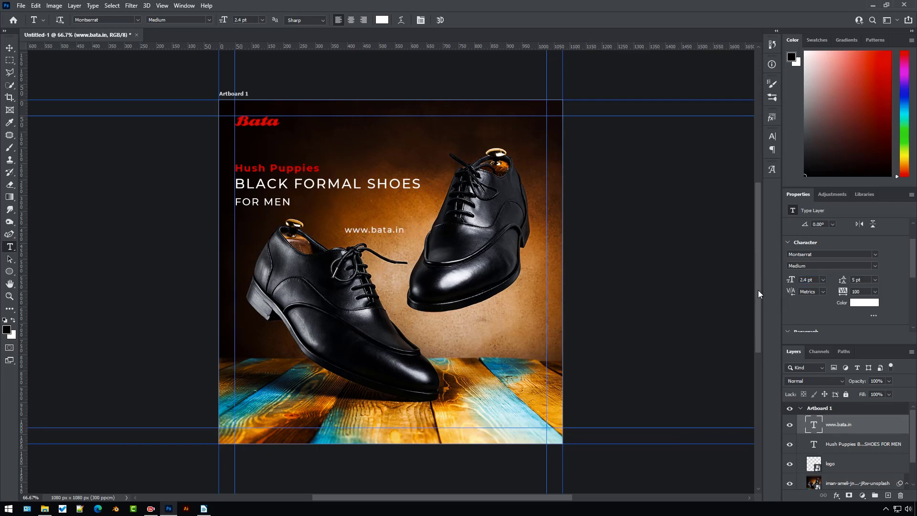
key(v)
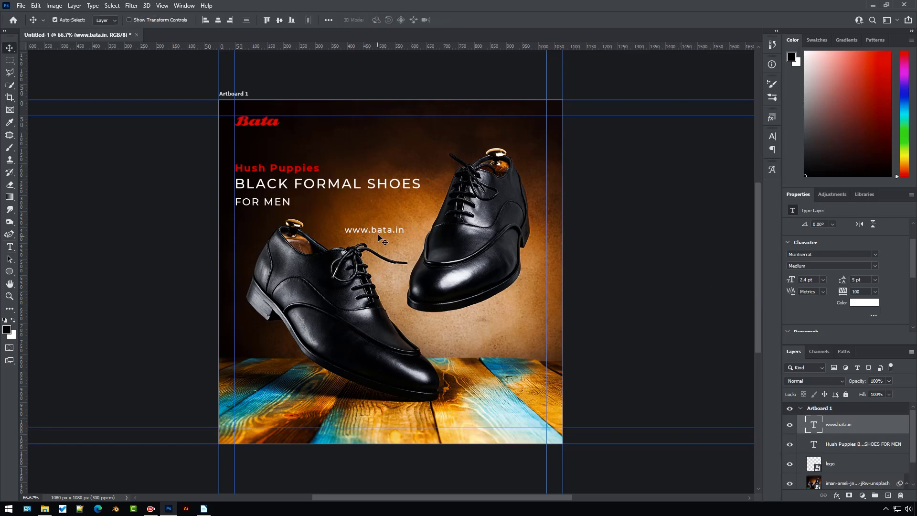
drag(380, 232, 523, 123)
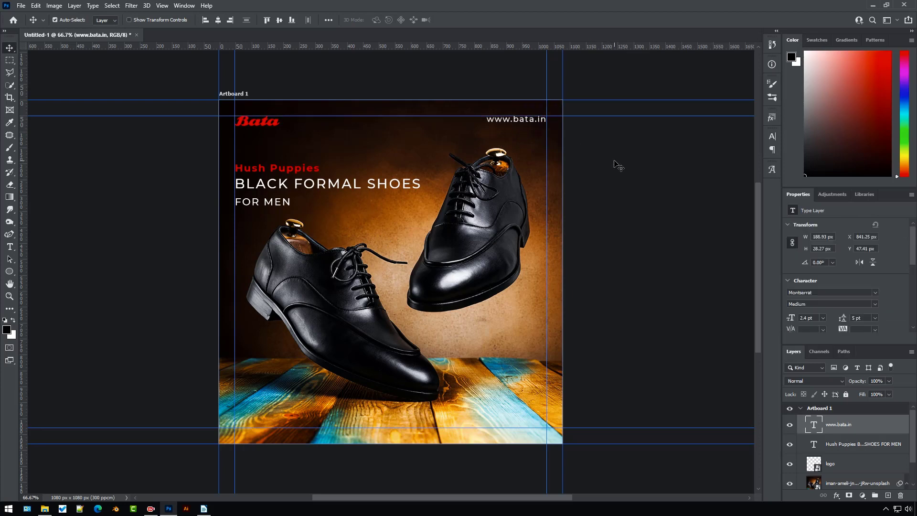
Step: Add a text layer over the lower part of the front shoe reading "MRP:" followed by the Montserrat rupee glyph ₹
click(9, 247)
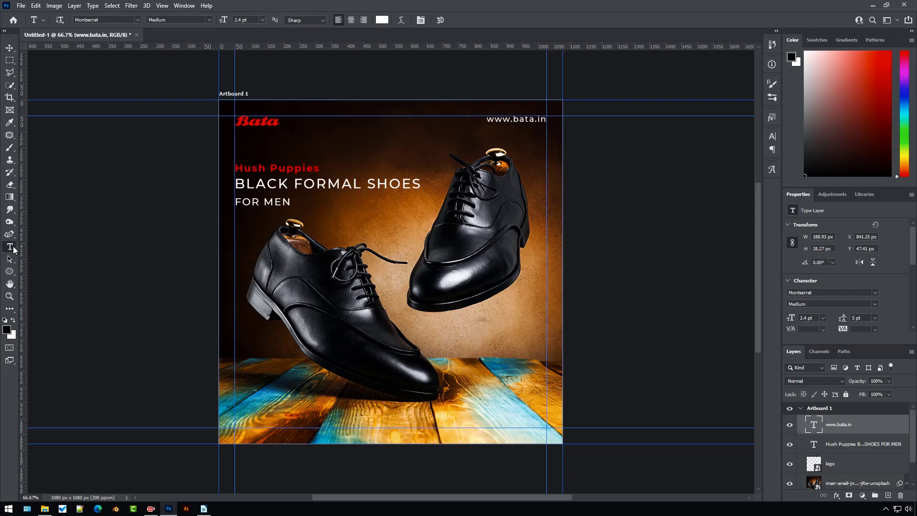
click(278, 359)
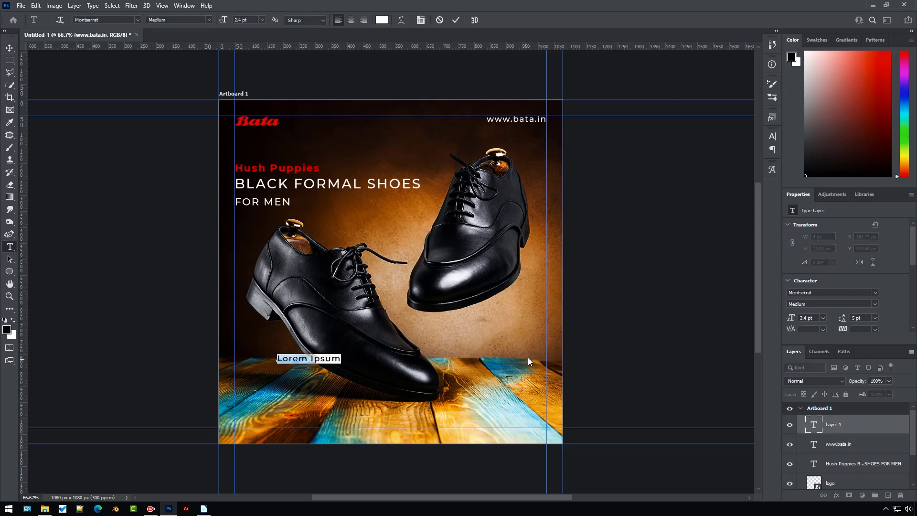
text(MRP)
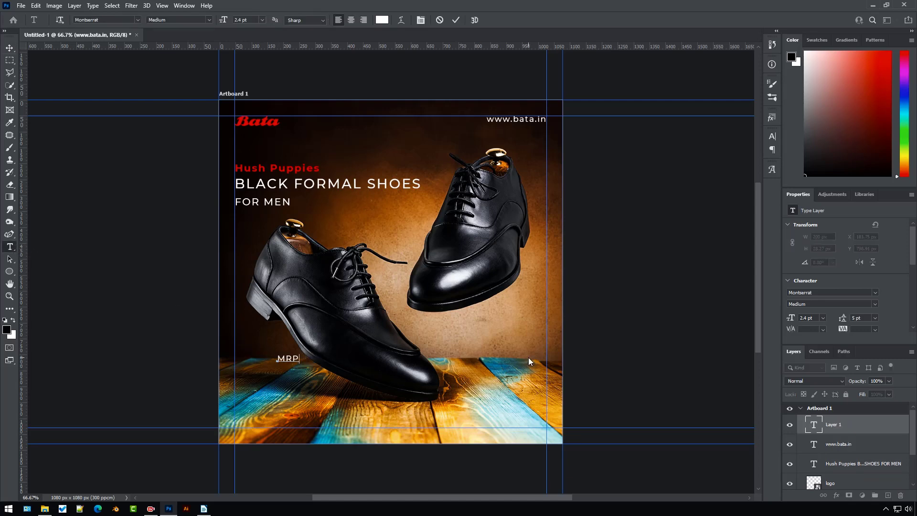
text(:)
click(184, 5)
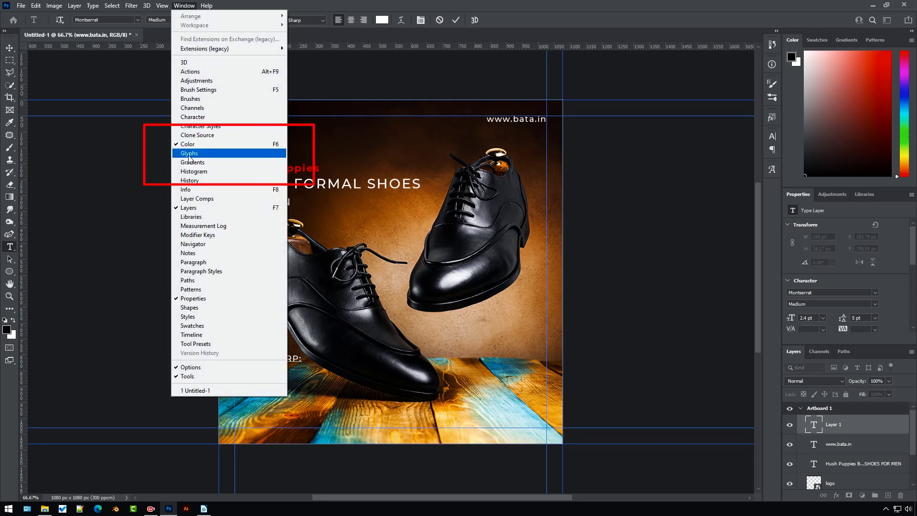
click(188, 155)
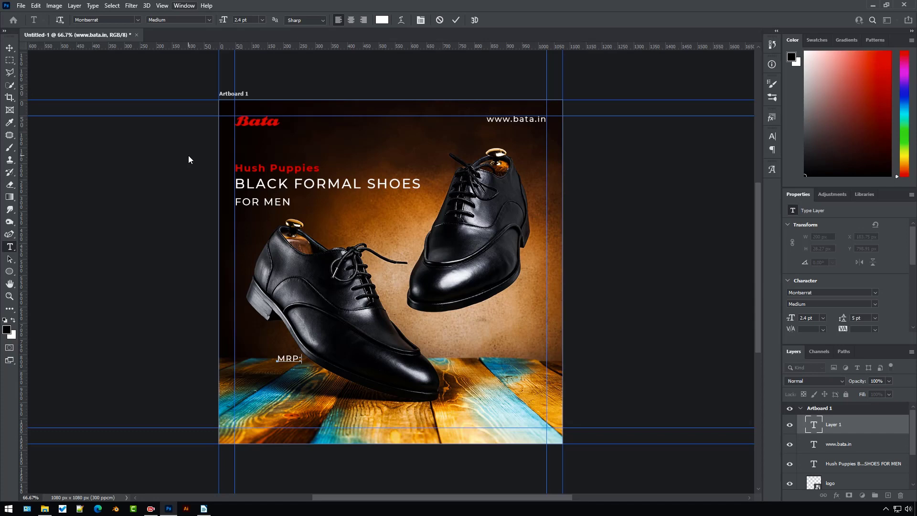
click(772, 171)
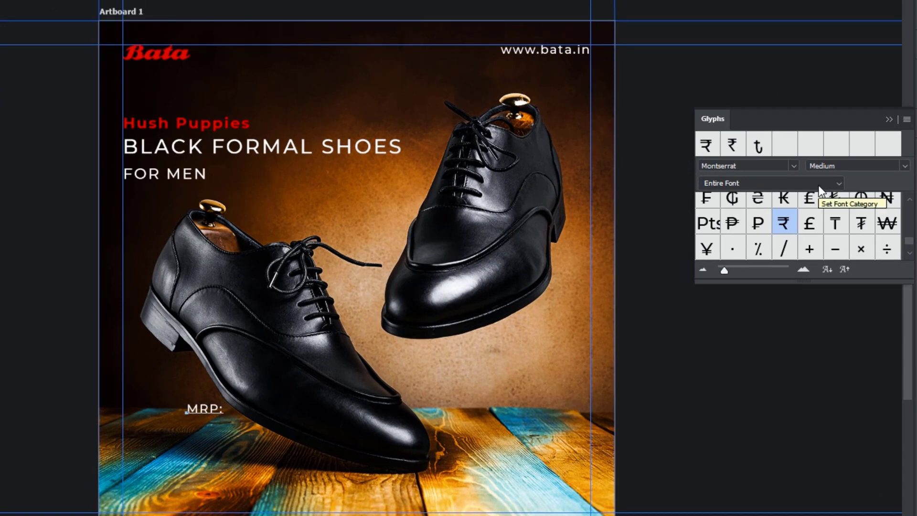
double_click(789, 225)
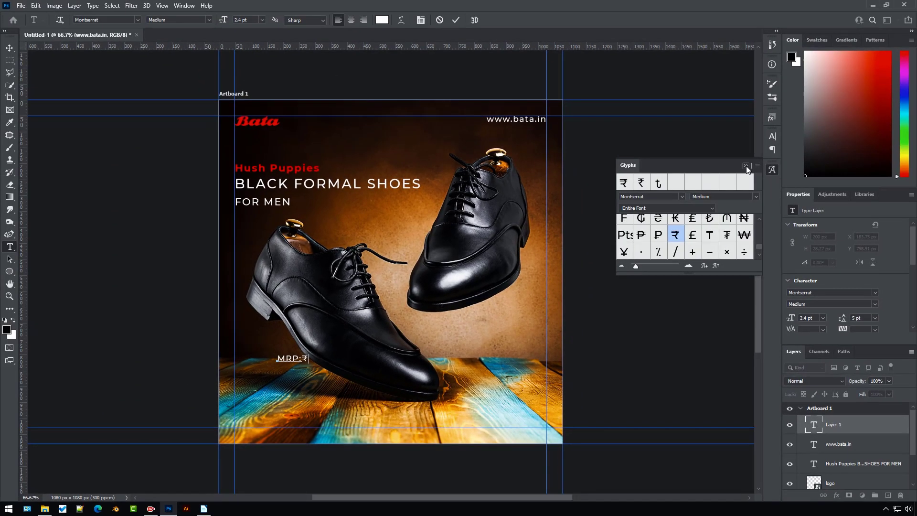
click(746, 166)
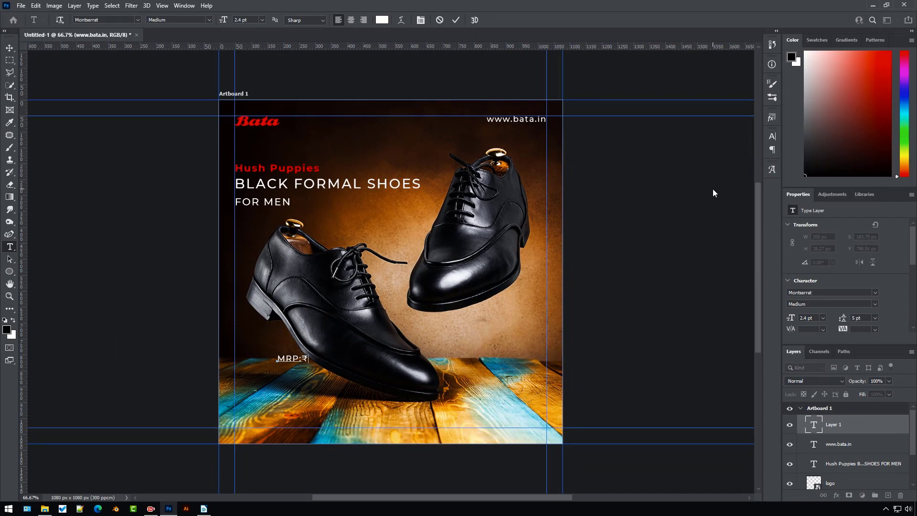
Step: Complete the price with "2249.50", add a second line reading "MRP:₹4499", and commit the text
text(2249.50)
key(Return)
text(MRP:)
click(770, 172)
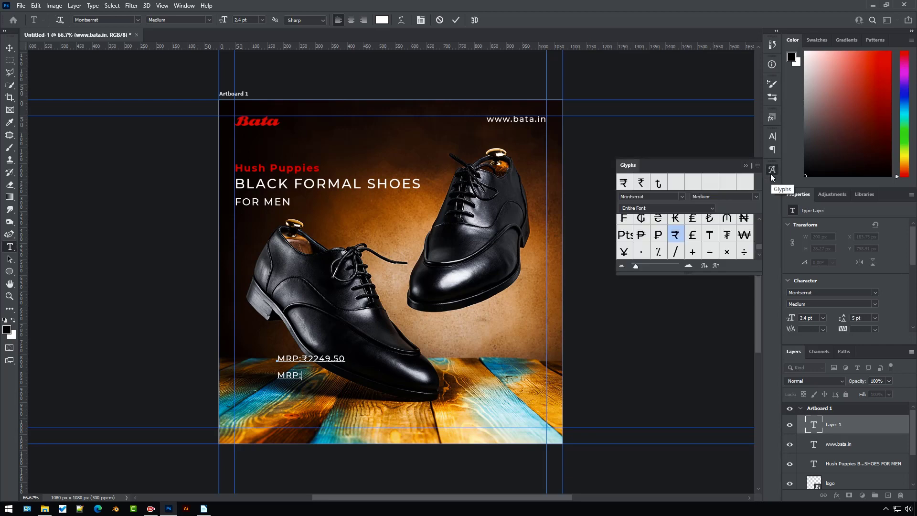
double_click(623, 183)
click(745, 165)
text(4499)
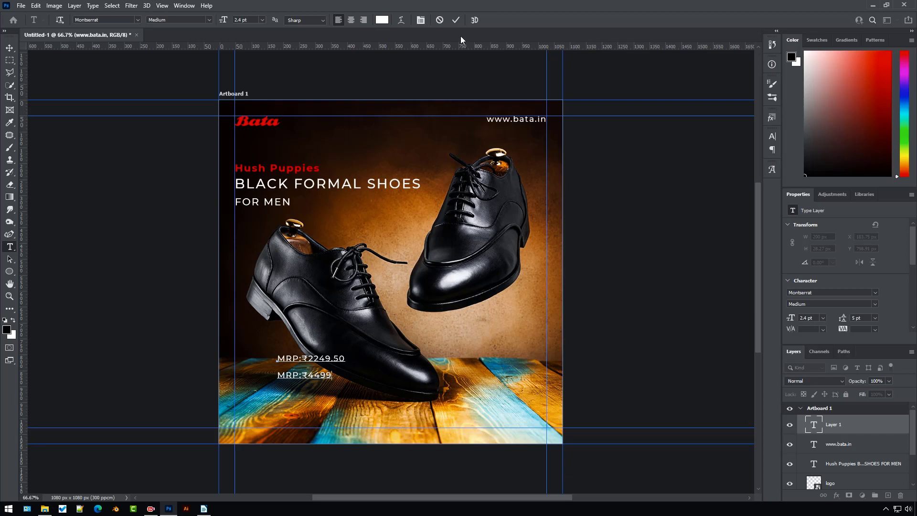
click(455, 20)
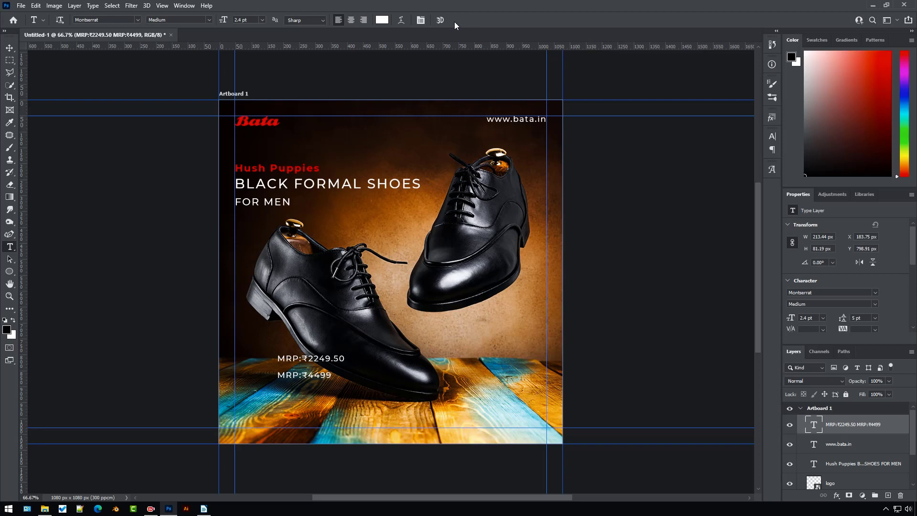
Step: Set the price text to 3 pt and move it down to the left margin guide, at about X 47, Y 846 px
click(815, 316)
double_click(814, 317)
text(3)
key(Return)
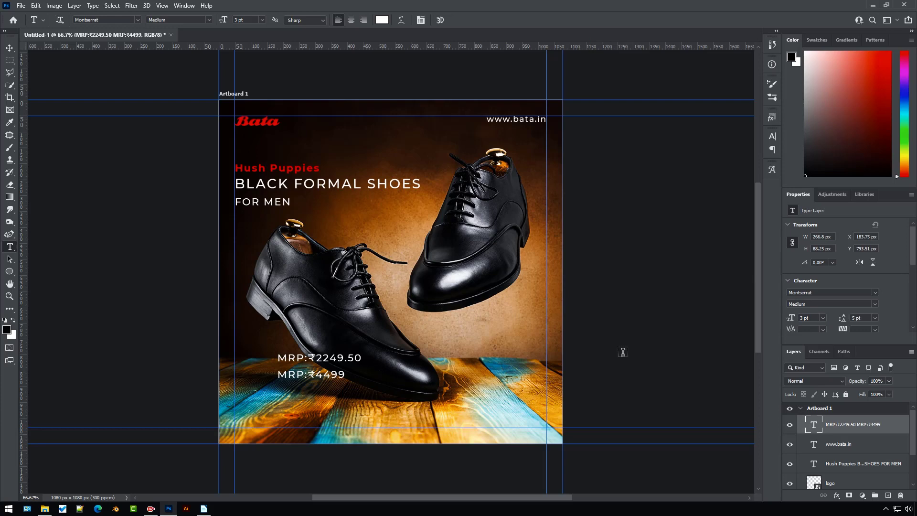
key(v)
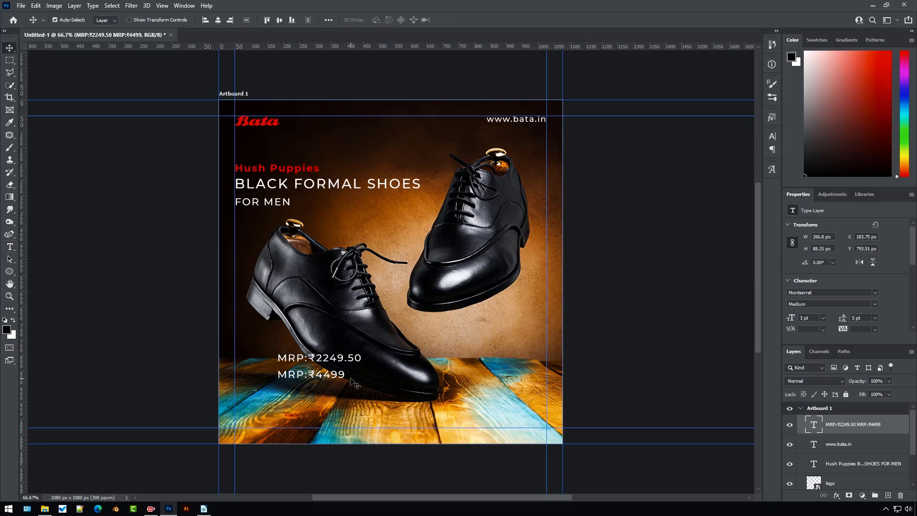
scroll(309, 391, up, 5)
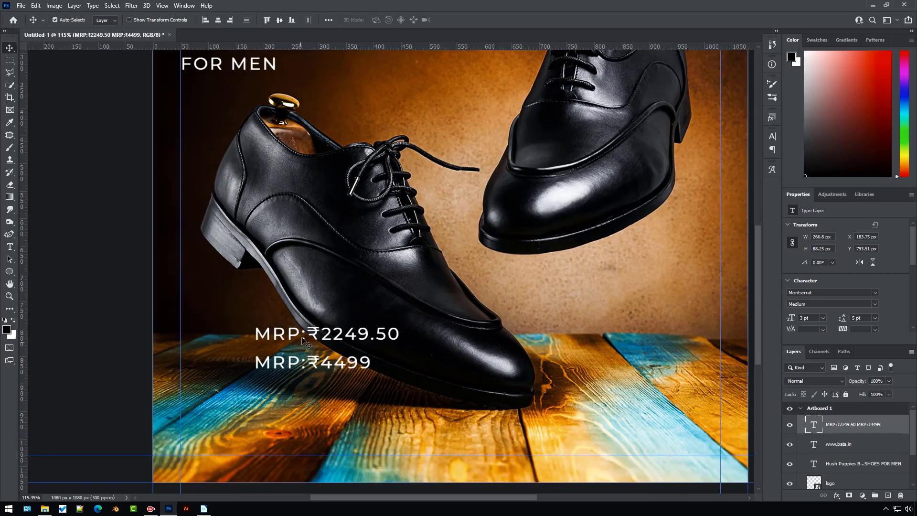
drag(256, 340, 221, 362)
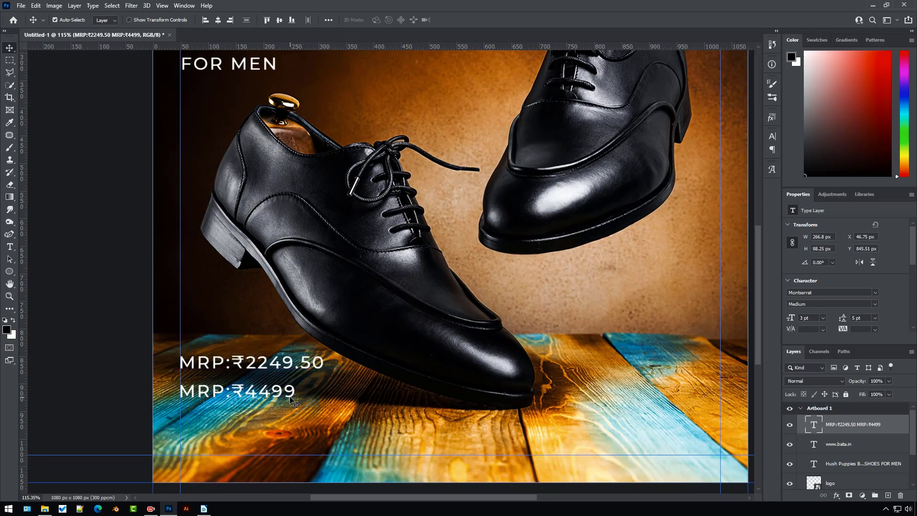
Step: Draw a horizontal line shape about 222 px long across the "MRP:₹4499" price with the Line tool
click(9, 271)
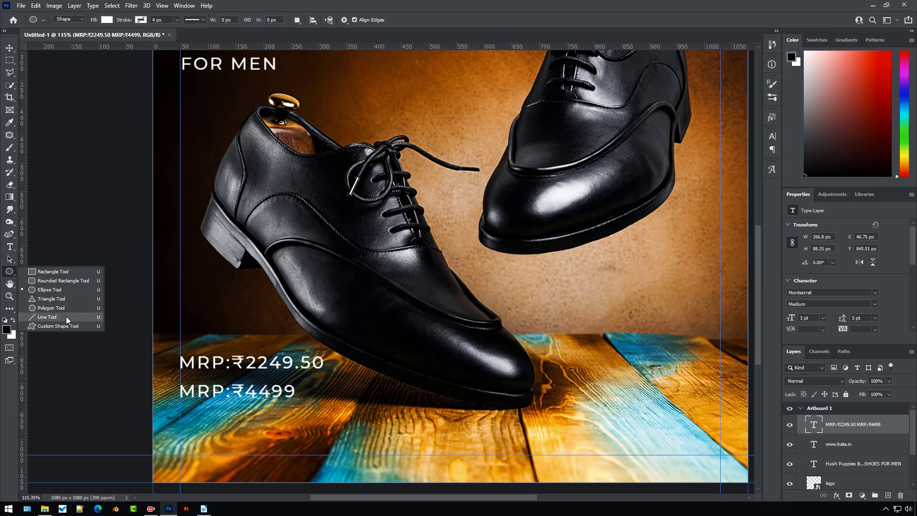
click(66, 316)
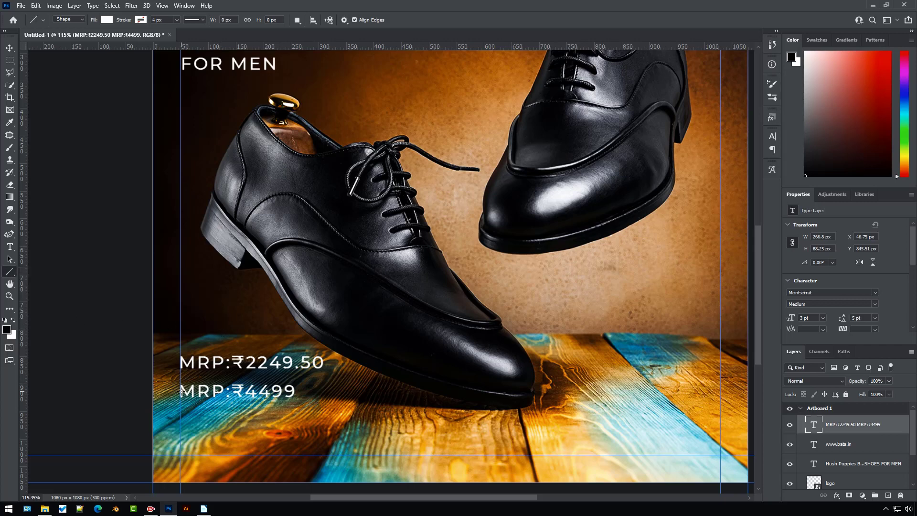
drag(181, 390, 303, 391)
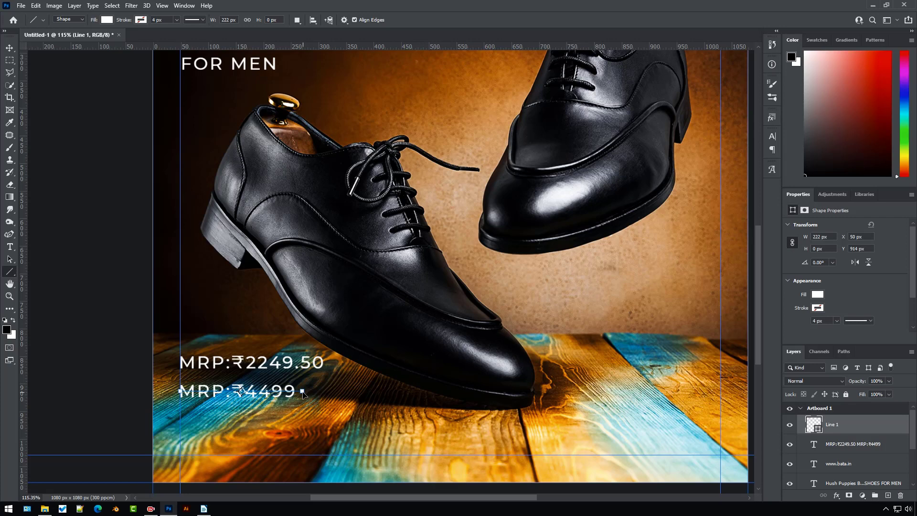
Step: Give the strikethrough line no fill and a red stroke 6 px wide
click(817, 295)
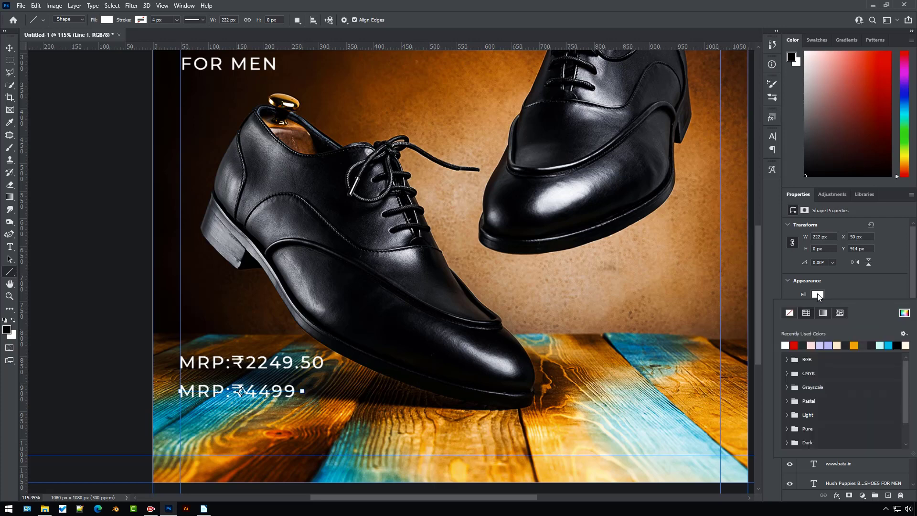
click(789, 312)
click(852, 286)
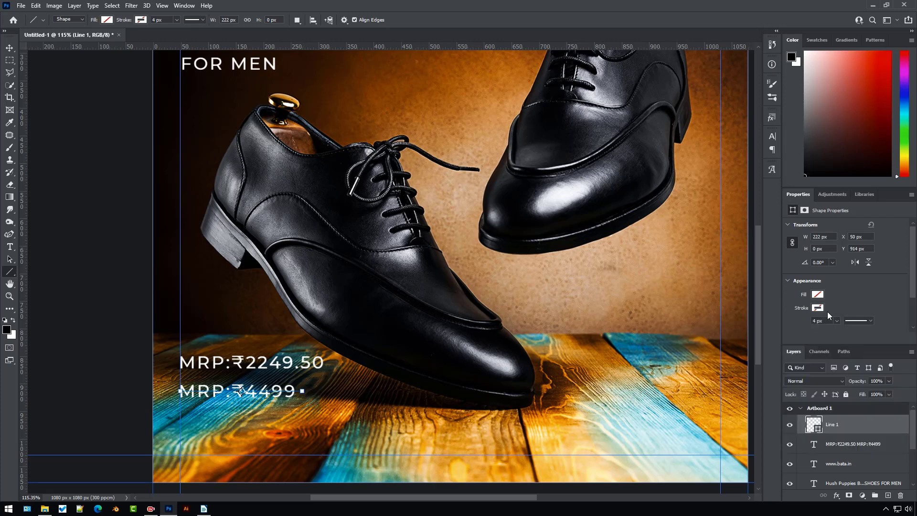
click(817, 308)
click(793, 358)
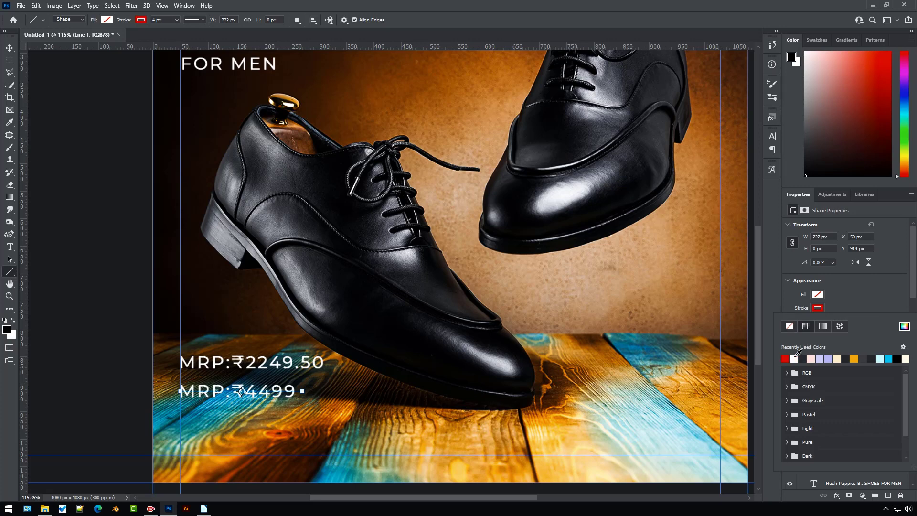
click(847, 302)
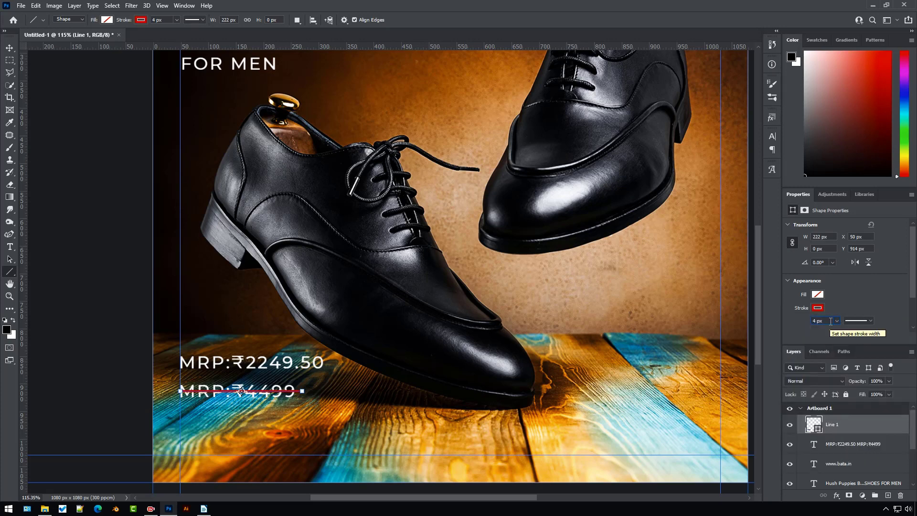
key(Up)
key(Return)
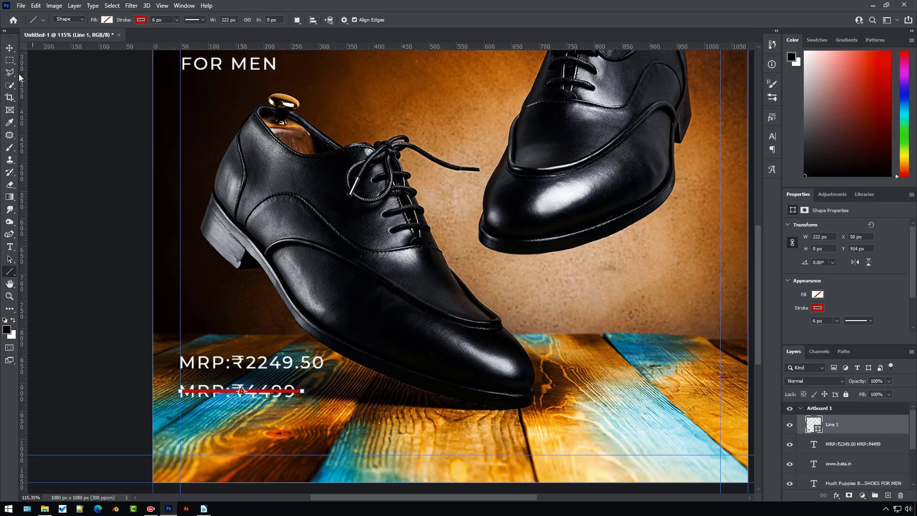
click(9, 48)
key(ctrl+0)
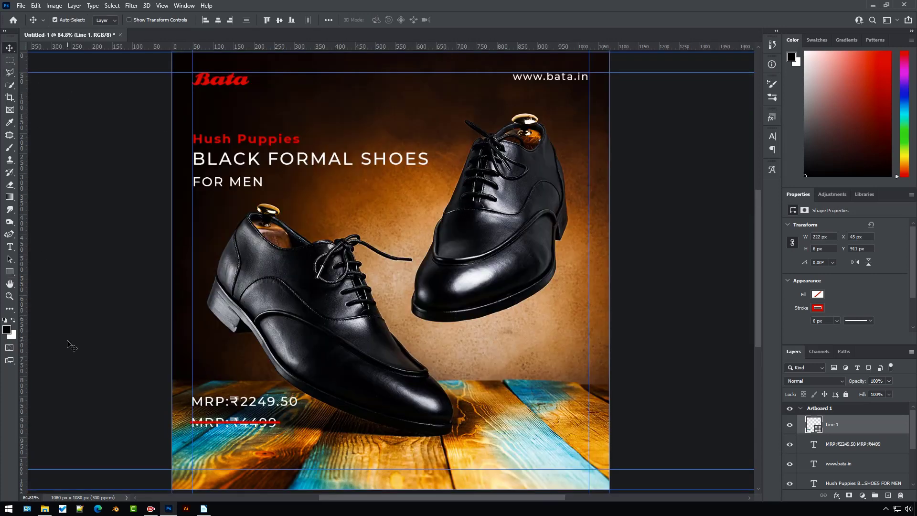
Step: Create a 250 x 250 px rectangle shape between the two shoes, at about X 480, Y 394 px
click(10, 272)
click(367, 212)
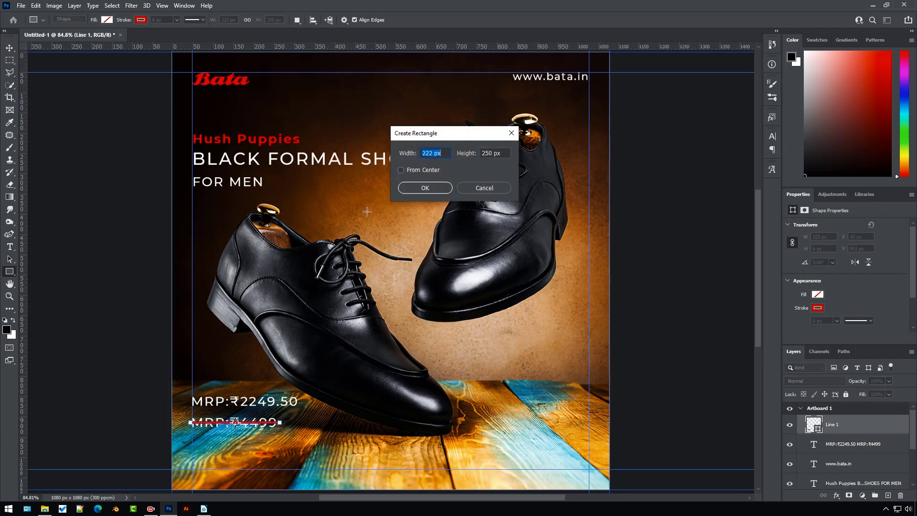
text(250)
key(Return)
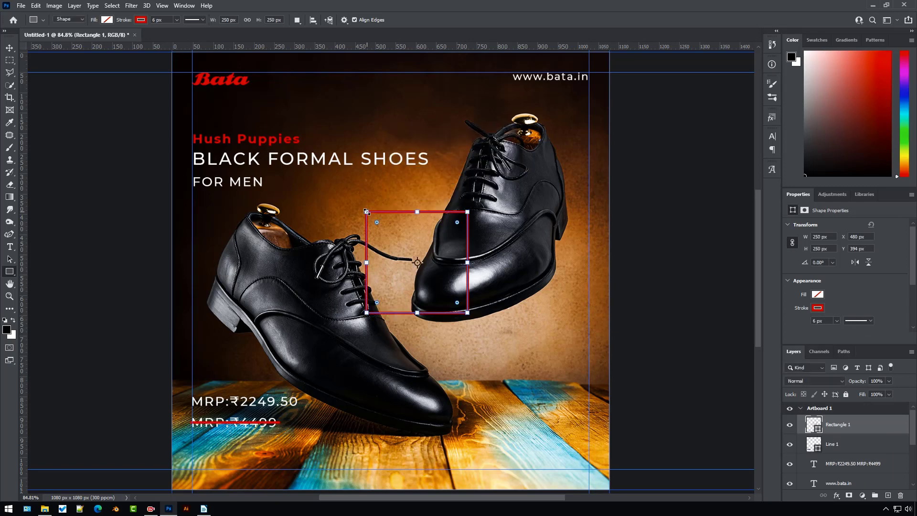
Step: Give the square a red fill and a 4 px white stroke, and move it below the upper shoe, at about X 714, Y 723 px
click(820, 297)
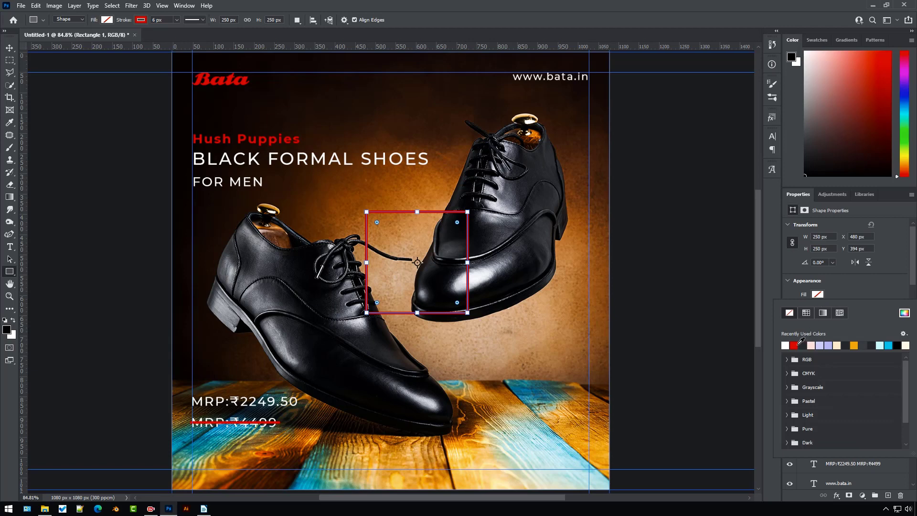
click(784, 345)
click(817, 307)
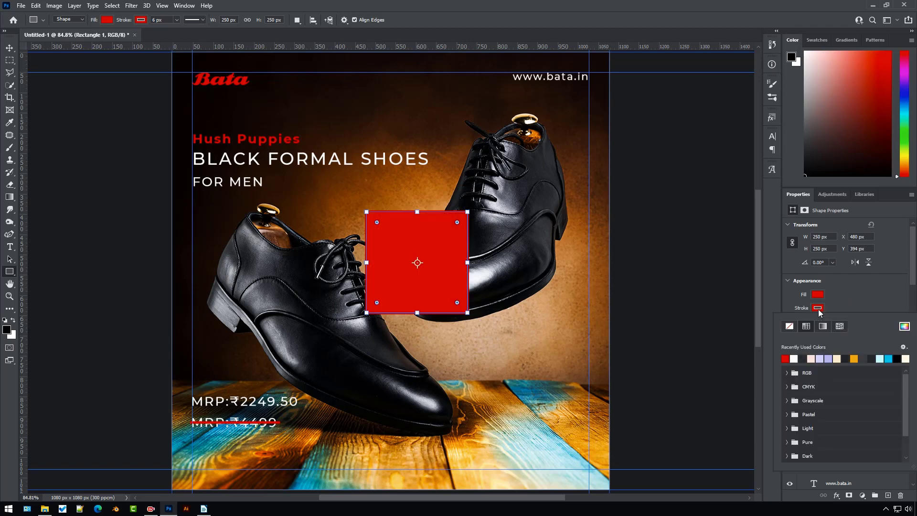
click(794, 358)
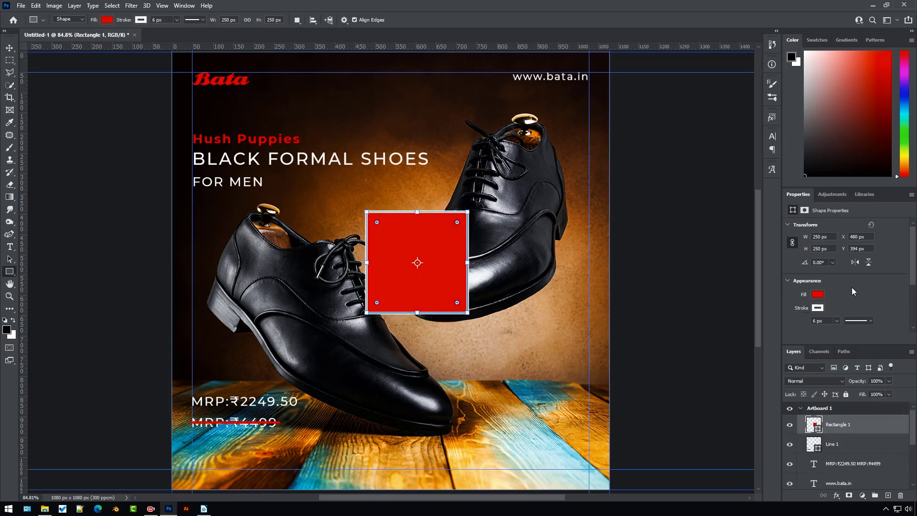
scroll(829, 325, down, 2)
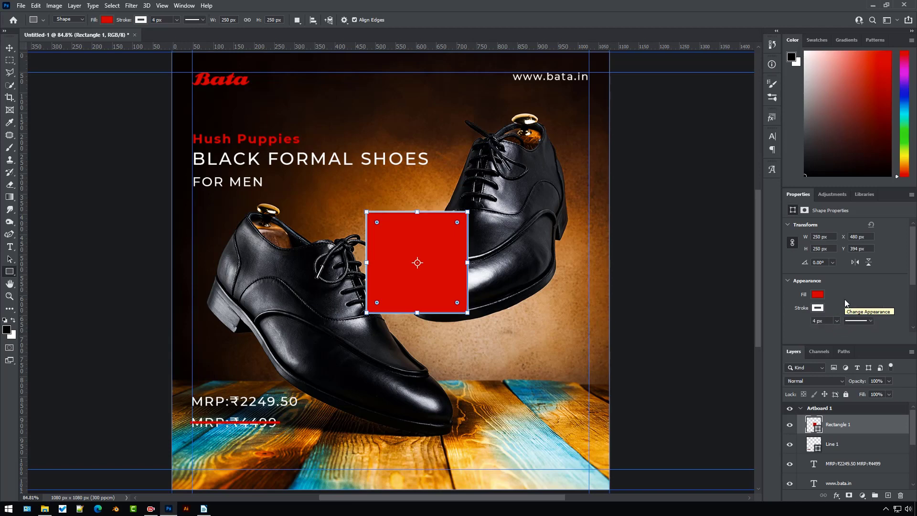
key(v)
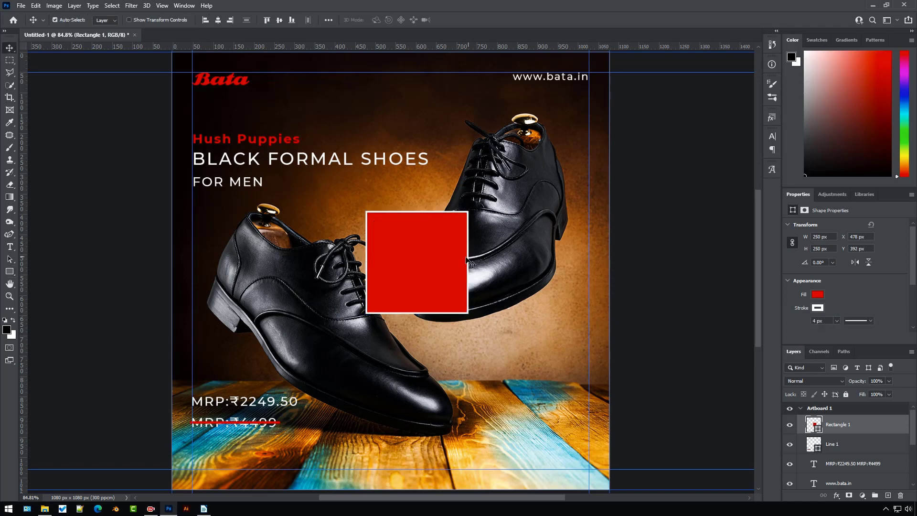
drag(451, 262, 548, 394)
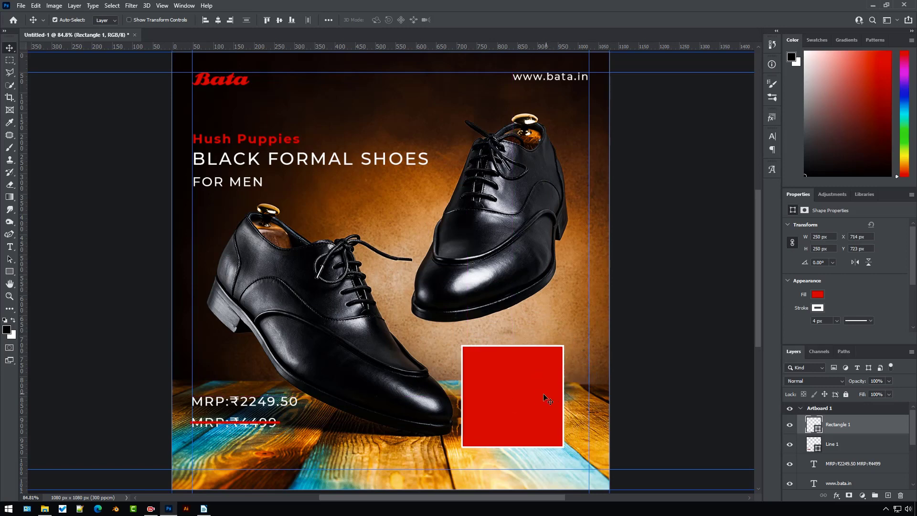
Step: Create a second rectangle shape, 250 px wide and 86 px high, between the two shoes
click(9, 271)
click(349, 212)
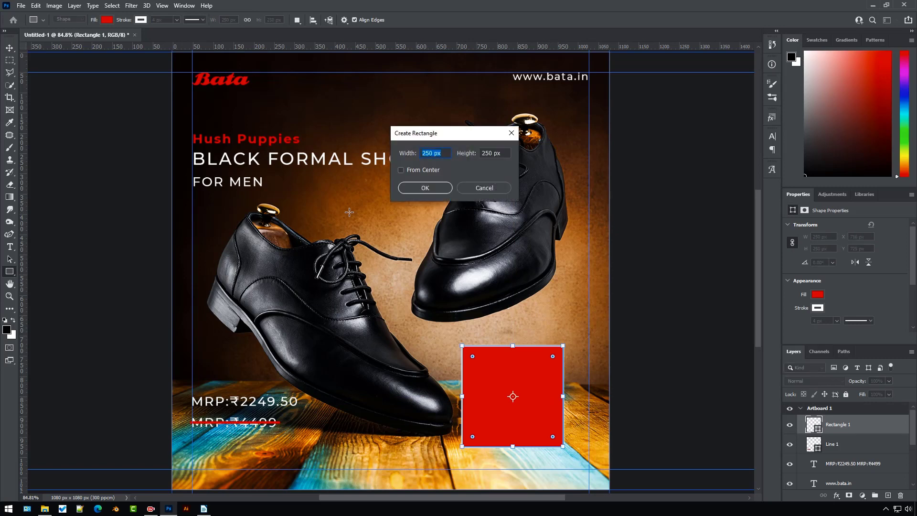
key(Tab)
text(86)
key(Return)
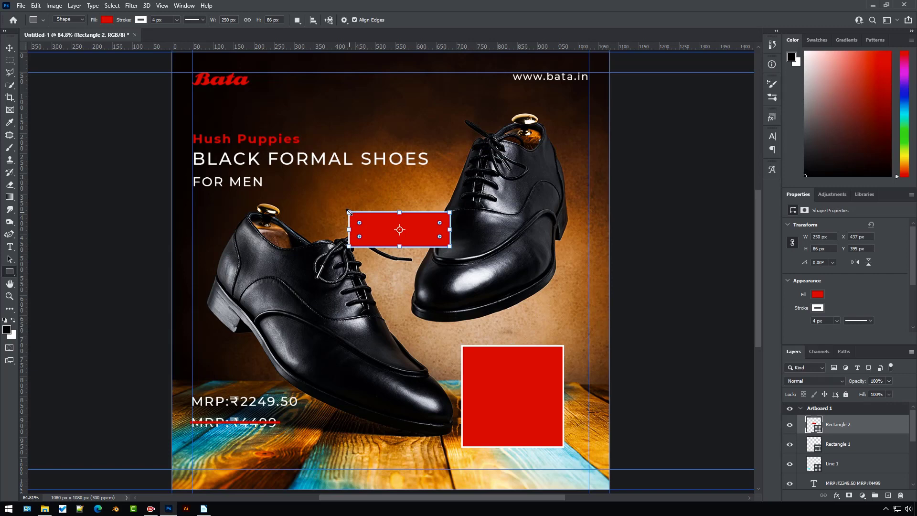
Step: Fill the 250 x 86 px rectangle with white and align it with the red square's bottom edge, at about X 714, Y 886 px
click(816, 294)
click(784, 345)
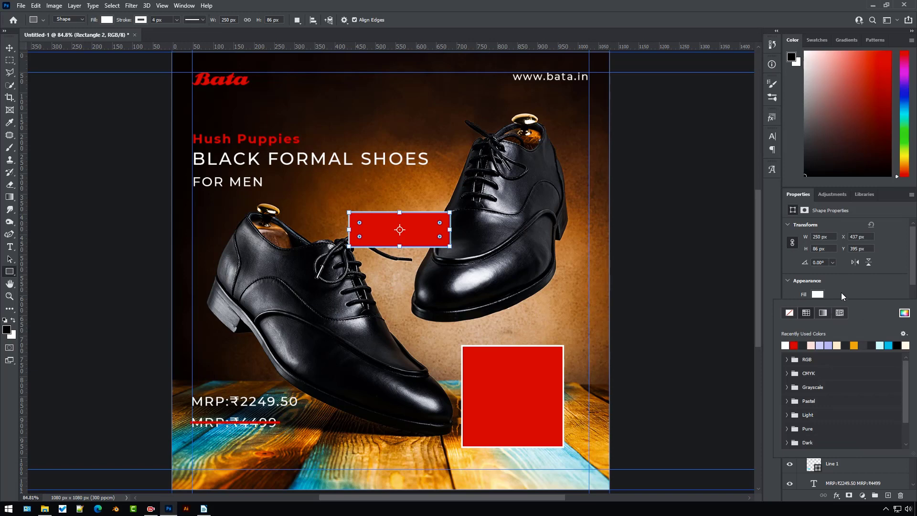
click(843, 287)
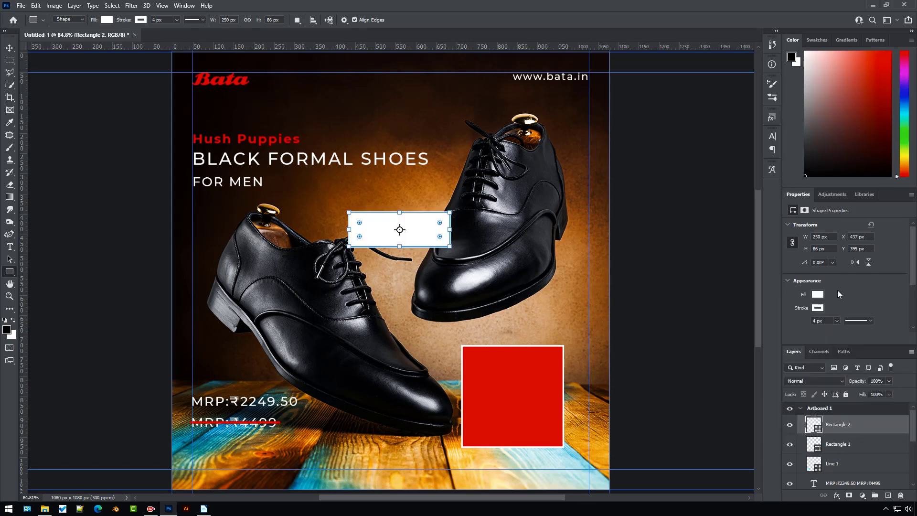
key(v)
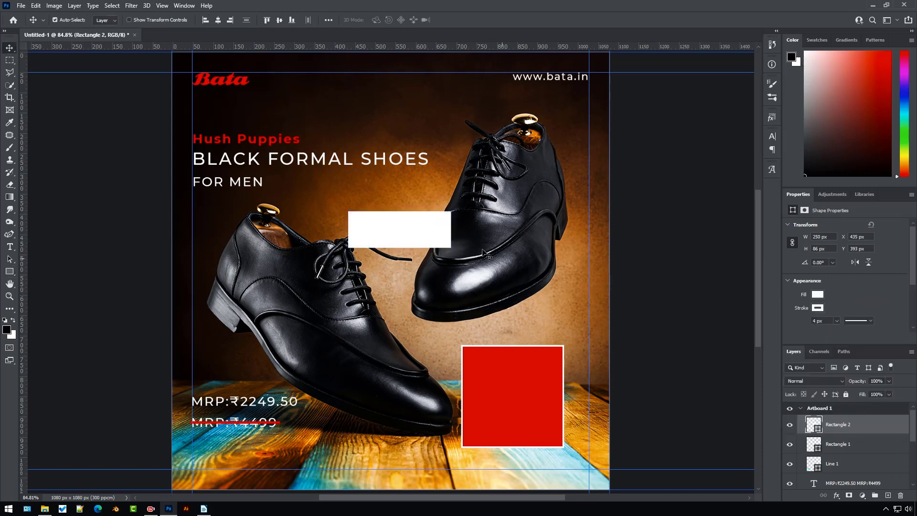
drag(419, 227, 527, 422)
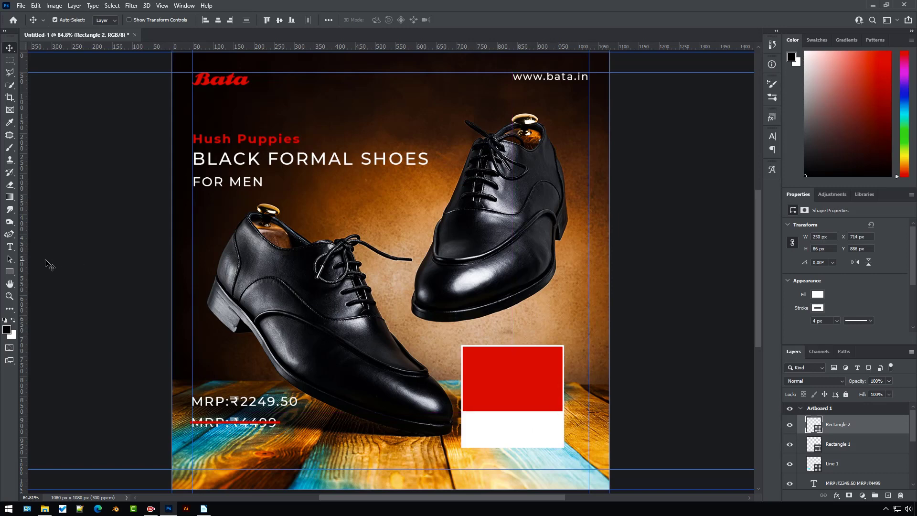
Step: Add a "50%" text layer on the empty background below the headline
click(9, 246)
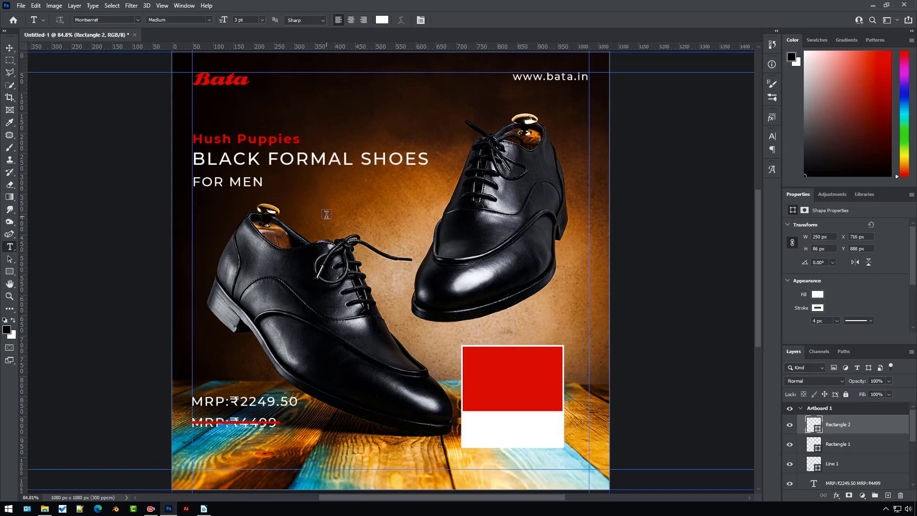
click(326, 214)
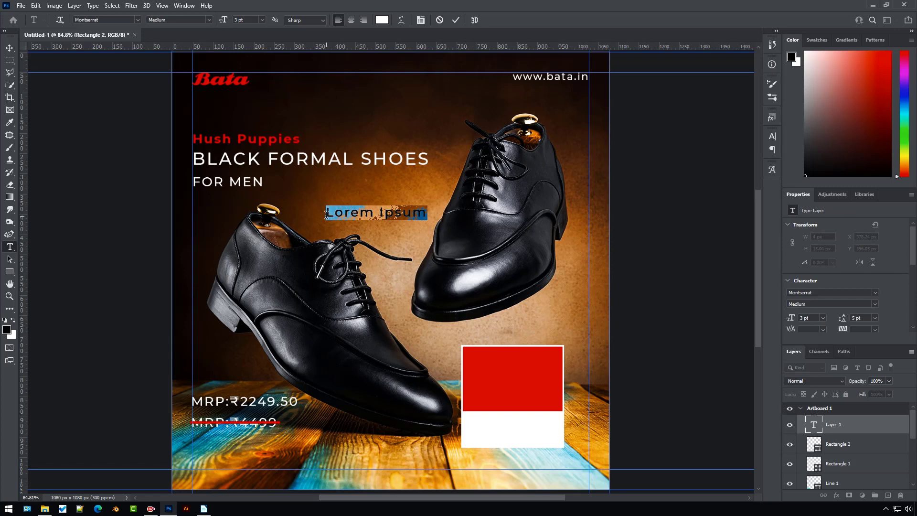
text(50)
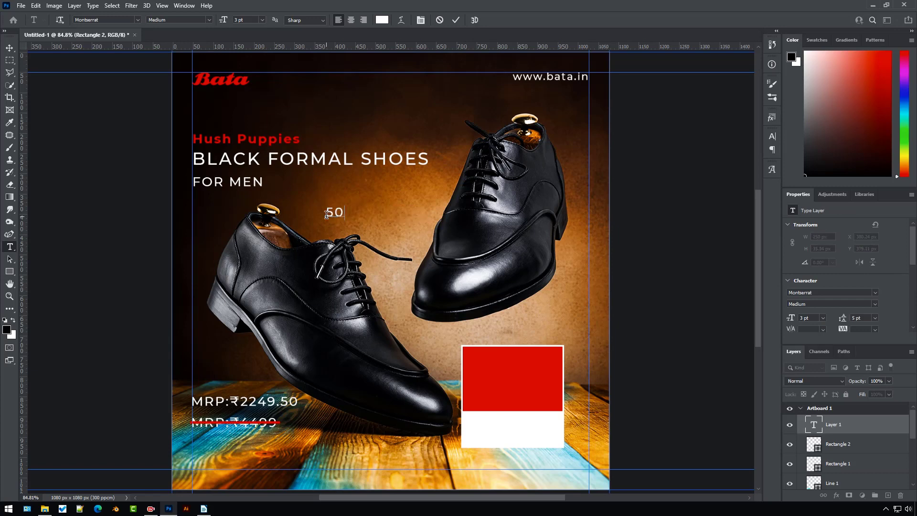
text(%)
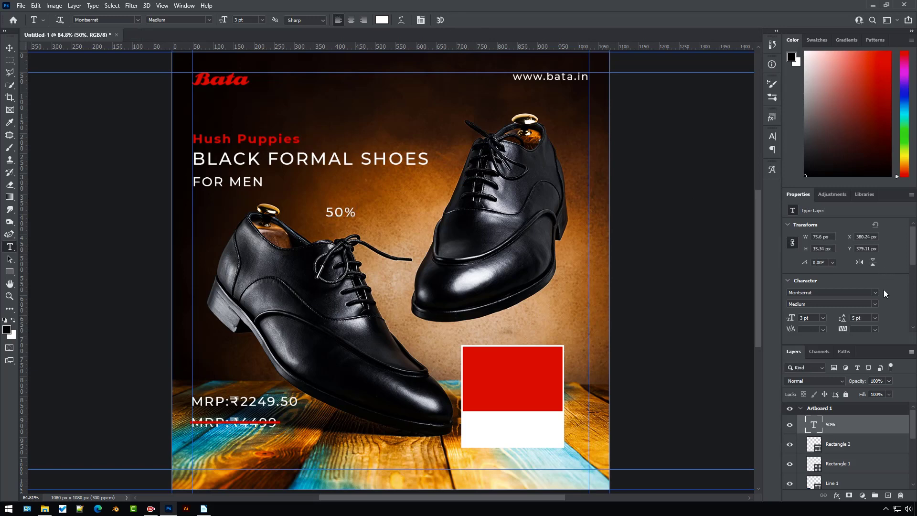
Step: Set the "50%" text to Montserrat Bold Italic at 10 pt
click(872, 303)
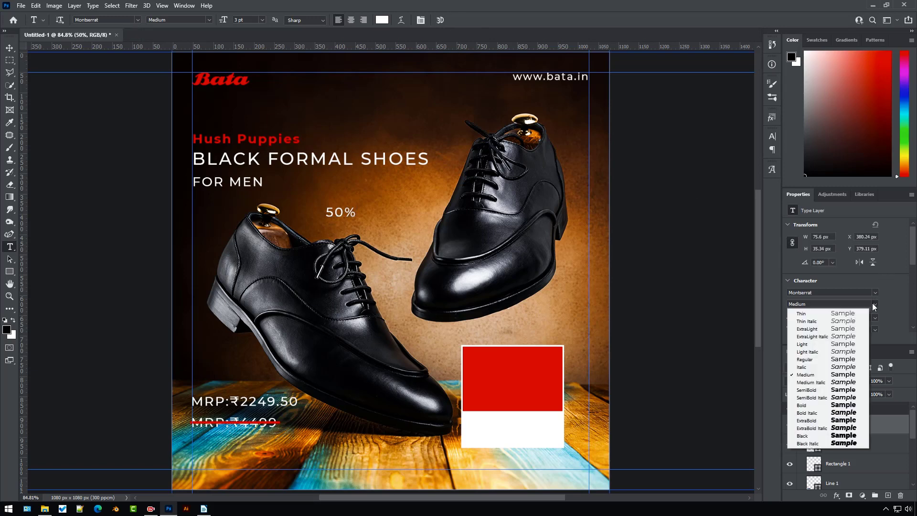
click(828, 410)
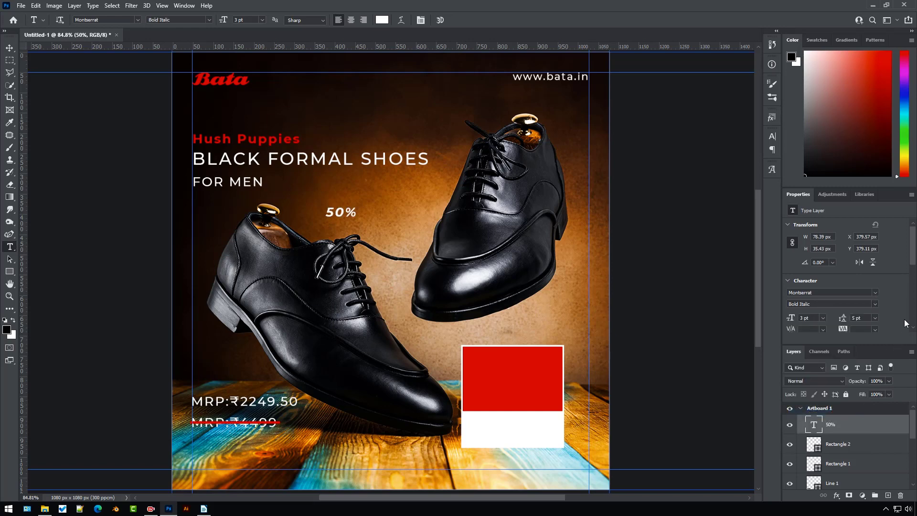
click(823, 317)
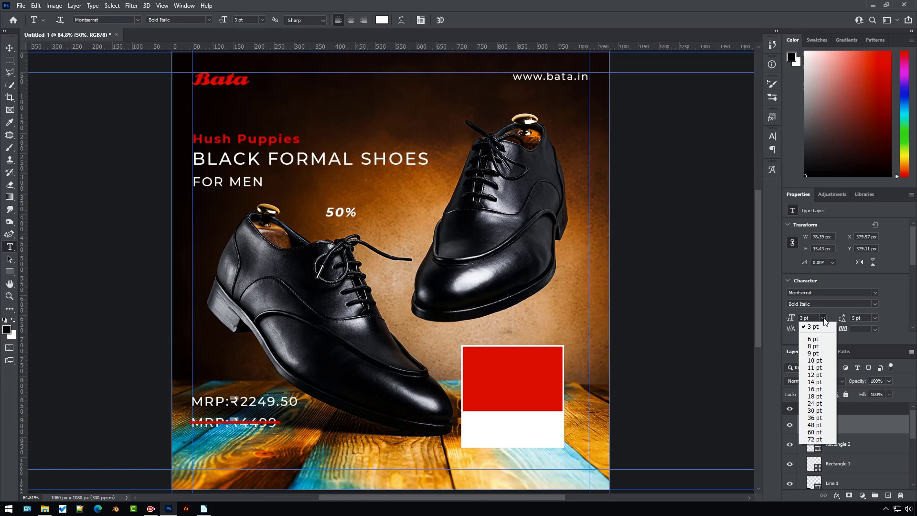
click(819, 360)
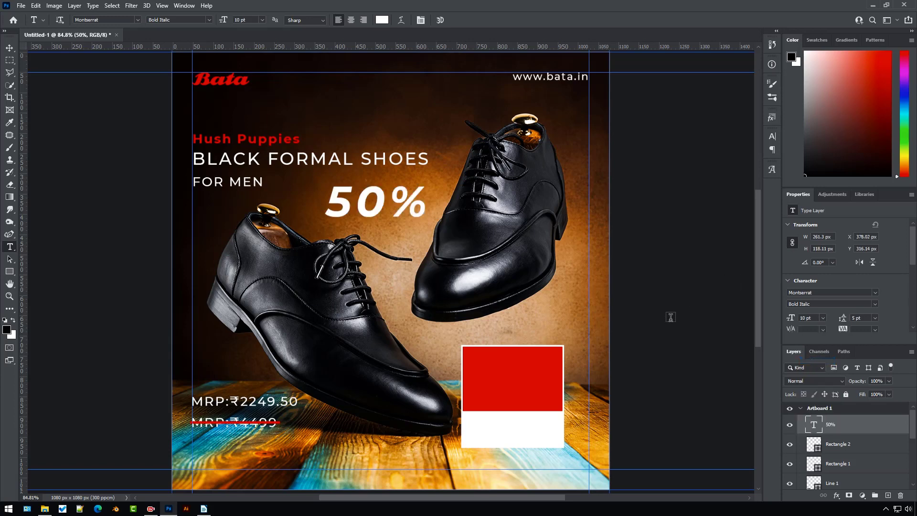
Step: Move the "50%" text onto the red part of the square, set its tracking to 0 and centre it there
key(v)
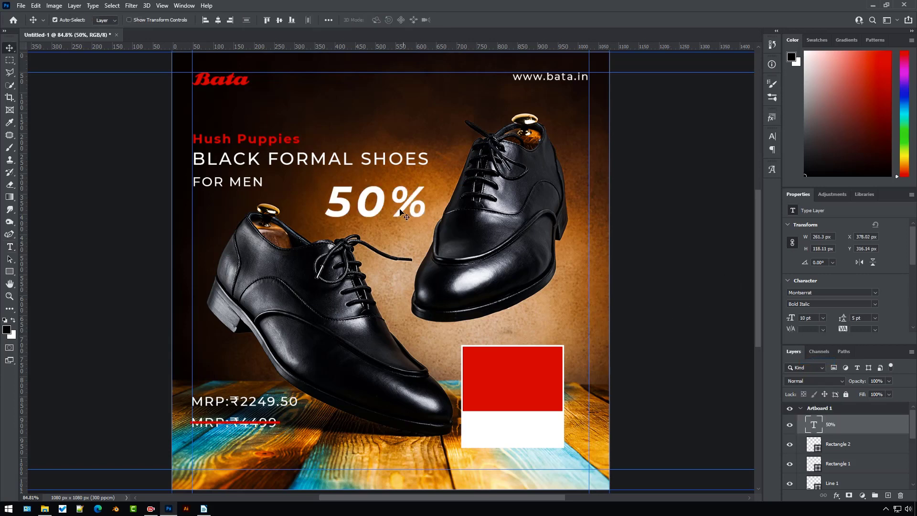
drag(385, 199, 517, 371)
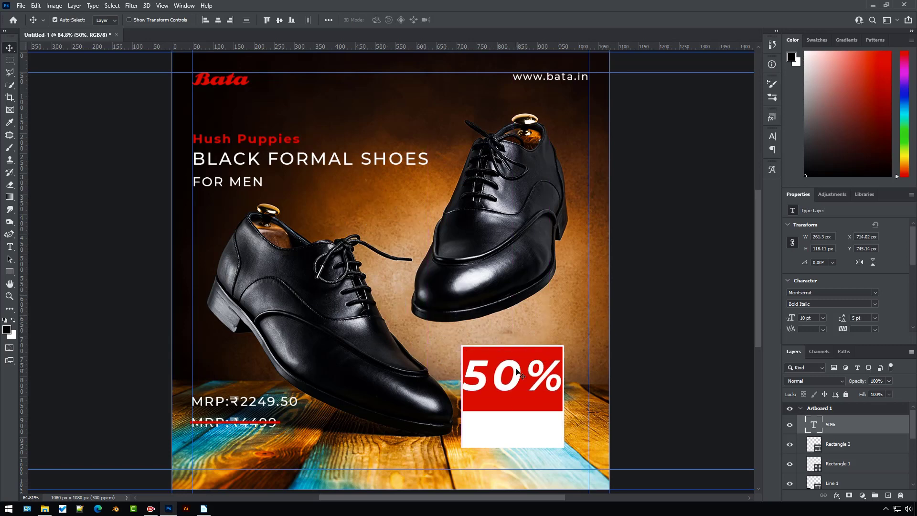
scroll(853, 285, down, 1)
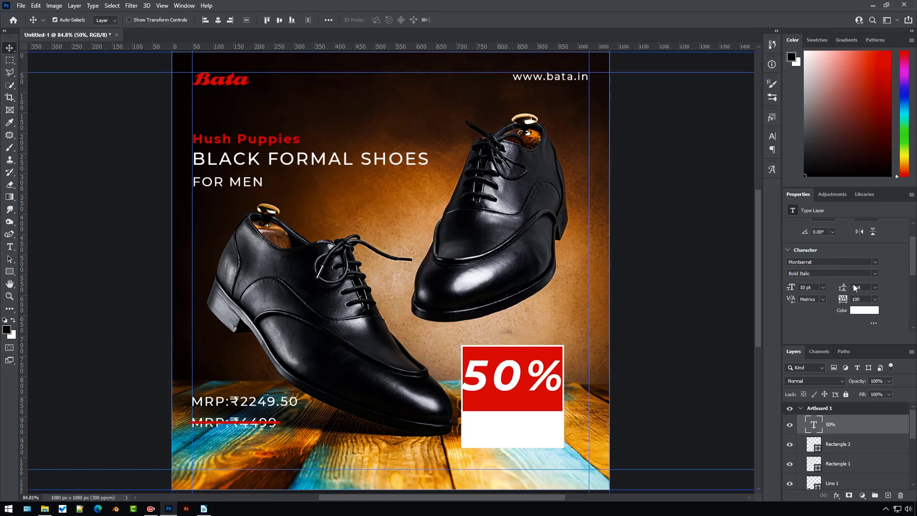
click(875, 300)
click(860, 357)
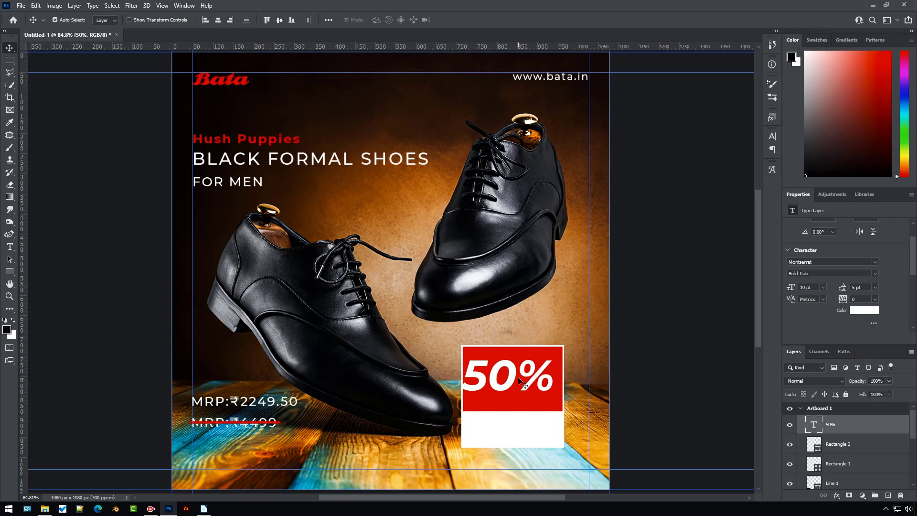
drag(510, 382, 515, 379)
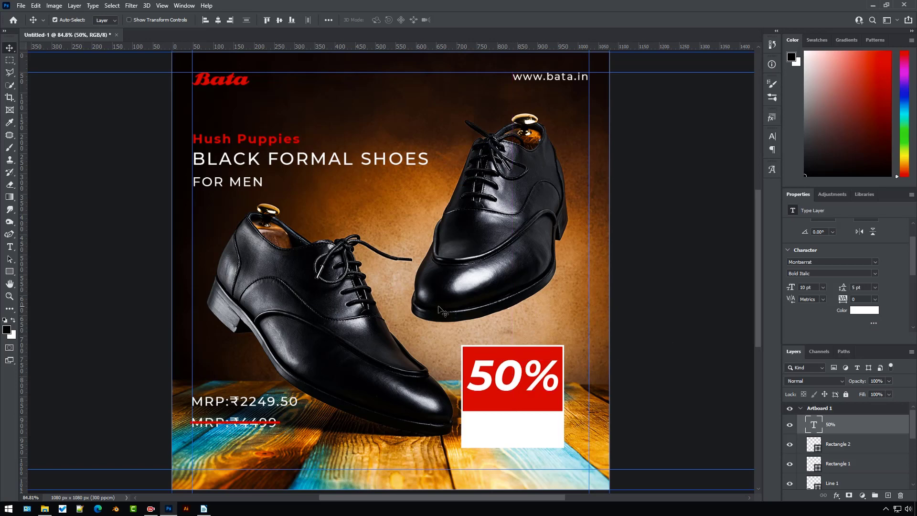
Step: Add a separate "Discount" text layer over the shoes
click(10, 247)
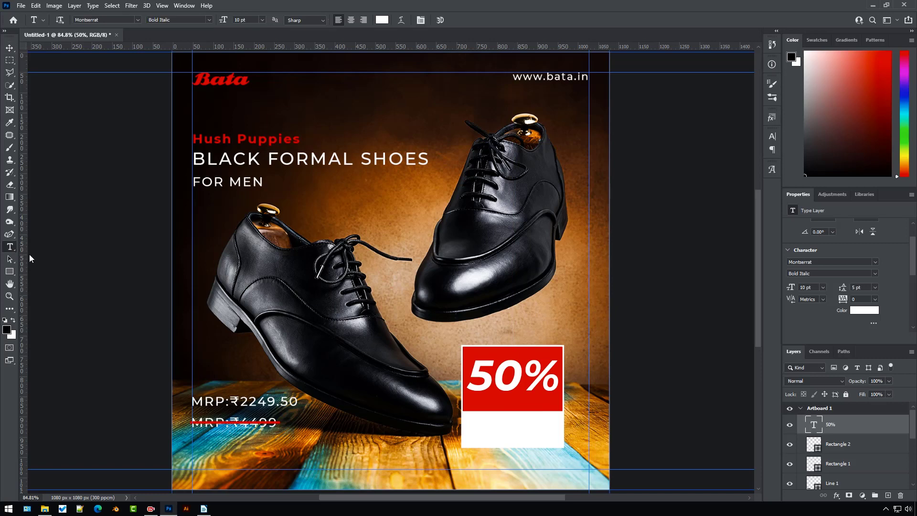
click(288, 256)
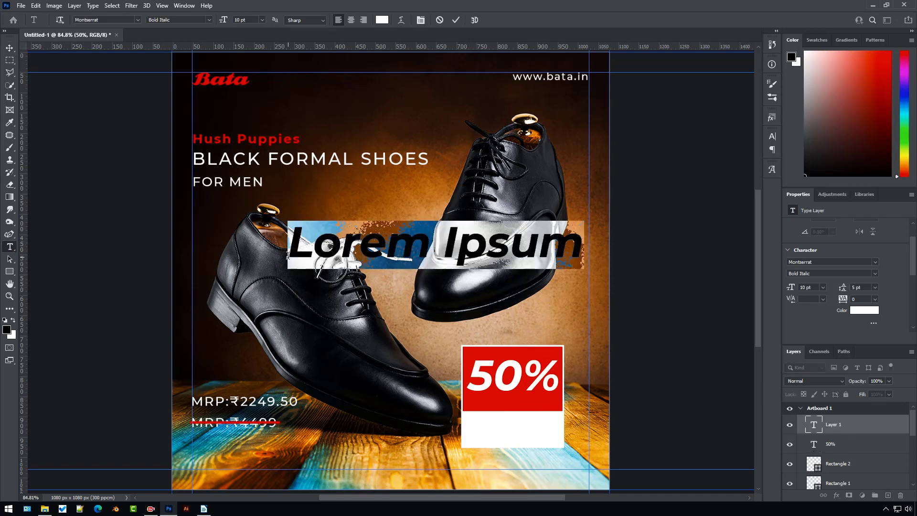
text(Dis)
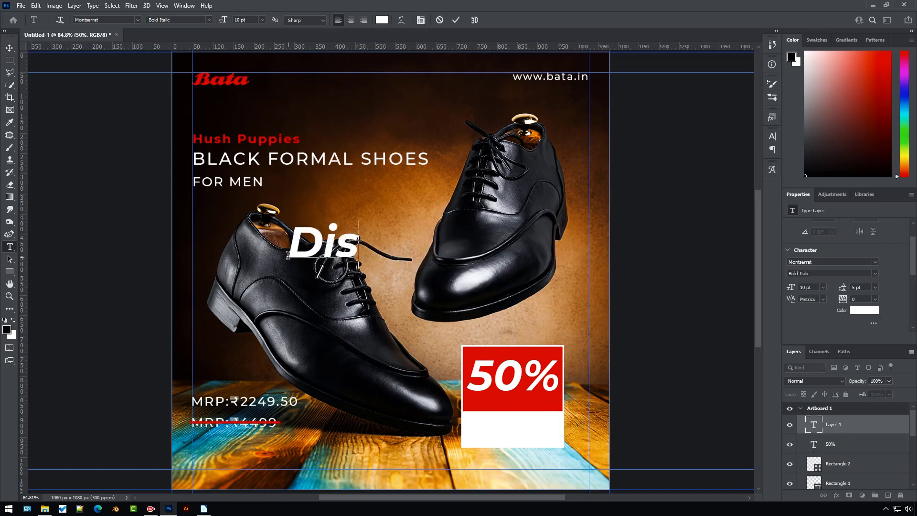
text(count)
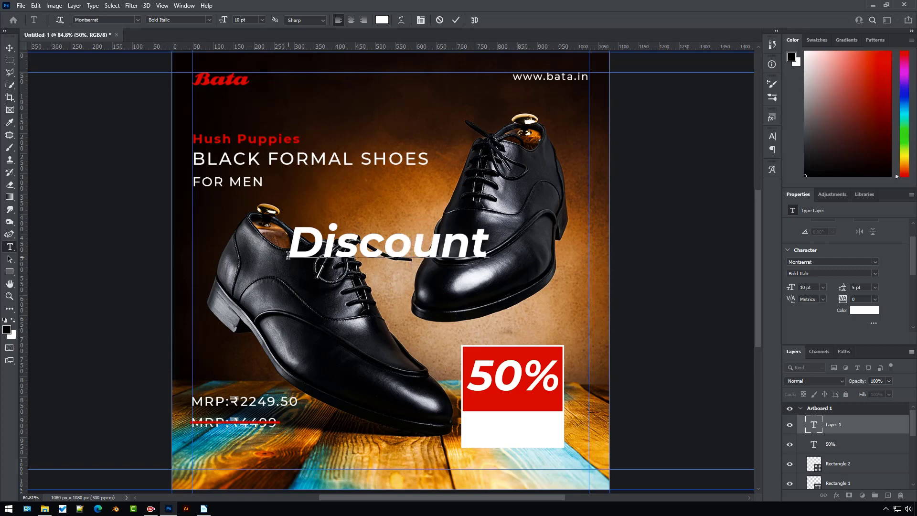
click(457, 19)
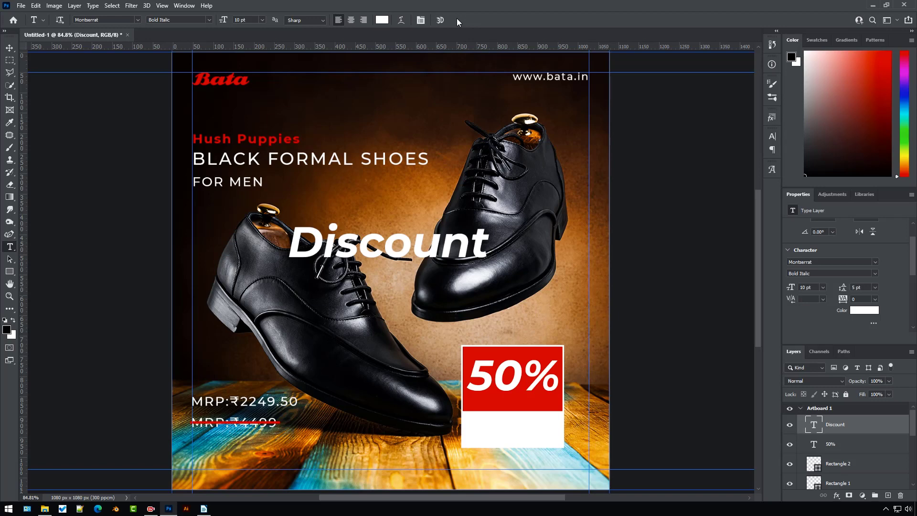
Step: Set the "Discount" text to SemiBold Italic at 4.5 pt and move it directly under "50%" in the red area
click(878, 273)
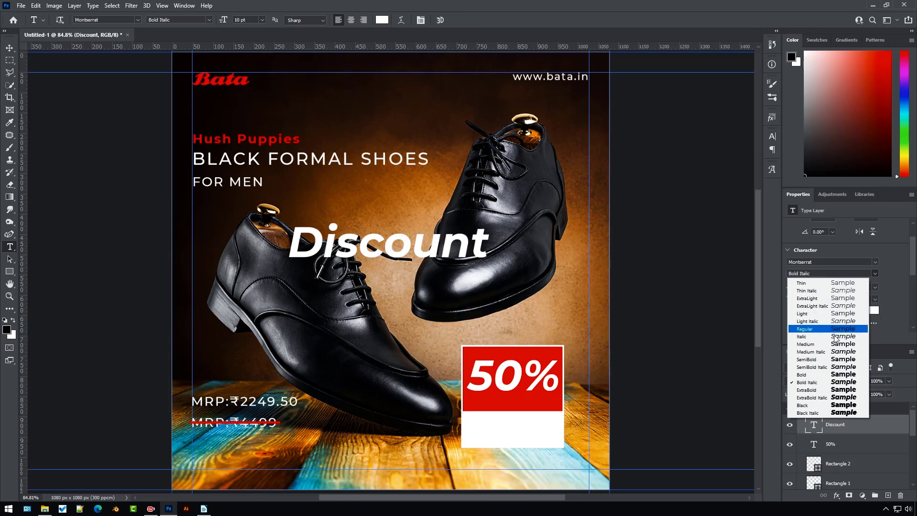
click(811, 367)
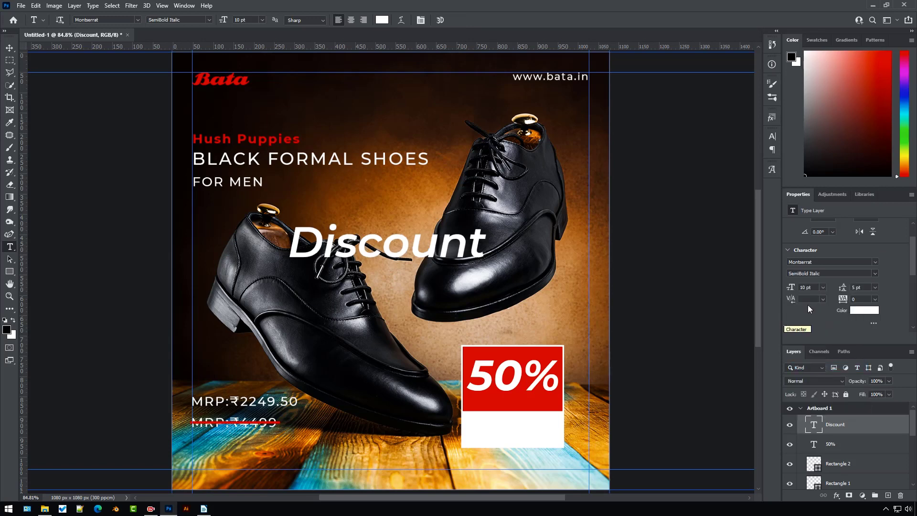
click(804, 287)
text(4.5)
key(Return)
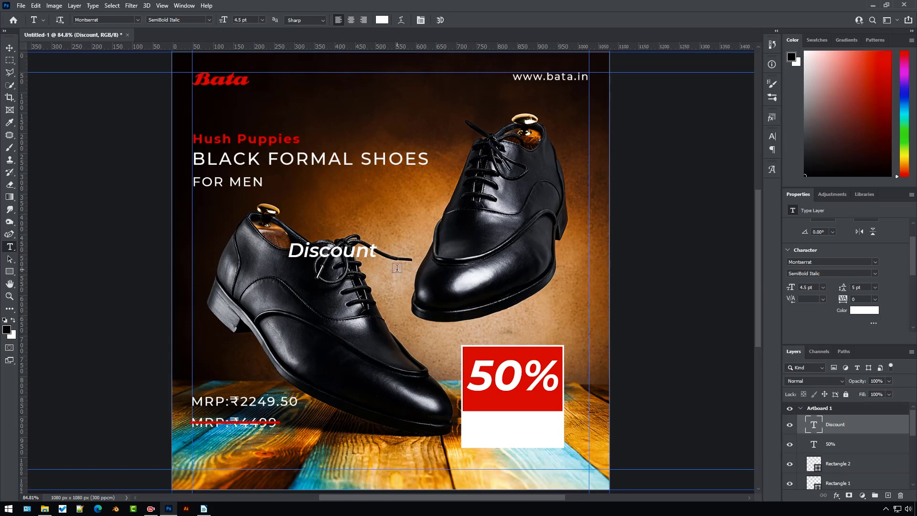
key(v)
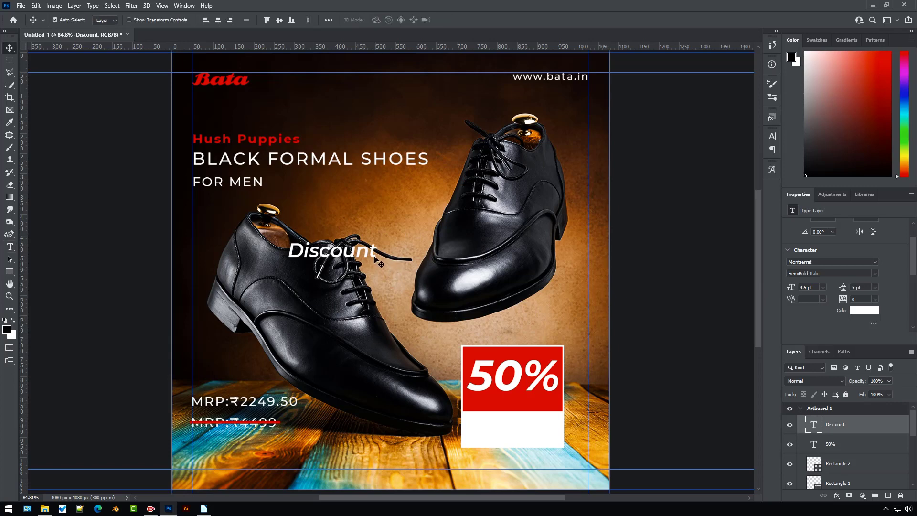
drag(374, 259, 552, 407)
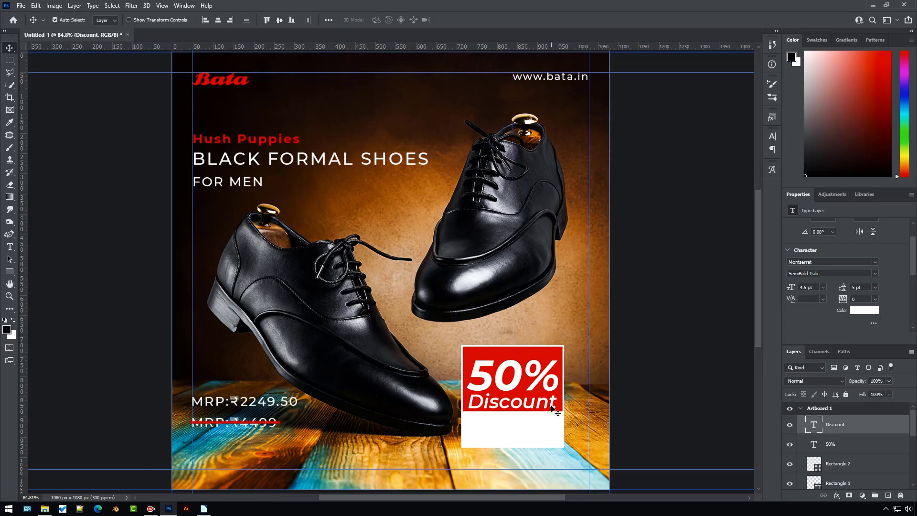
Step: Nudge "50%" and "Discount" slightly up in the red area and add a separate "SALE" text layer over the shoes
click(517, 380)
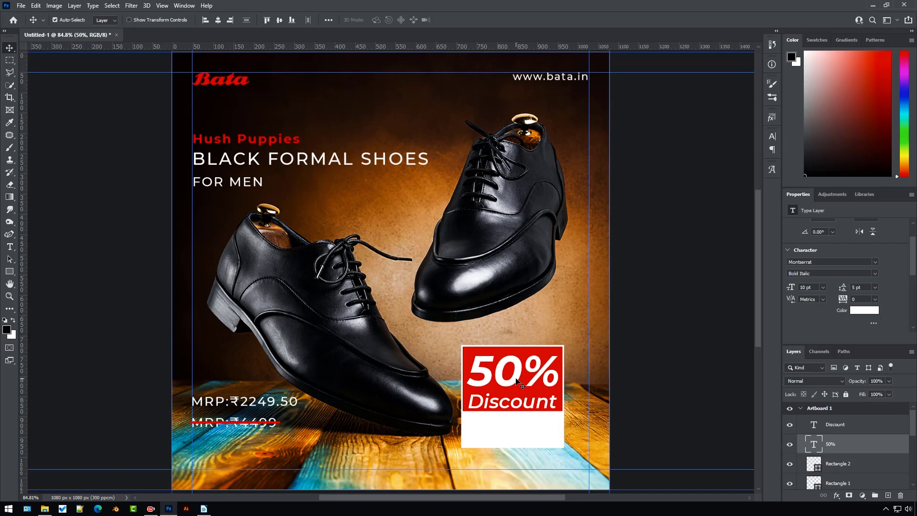
click(517, 402)
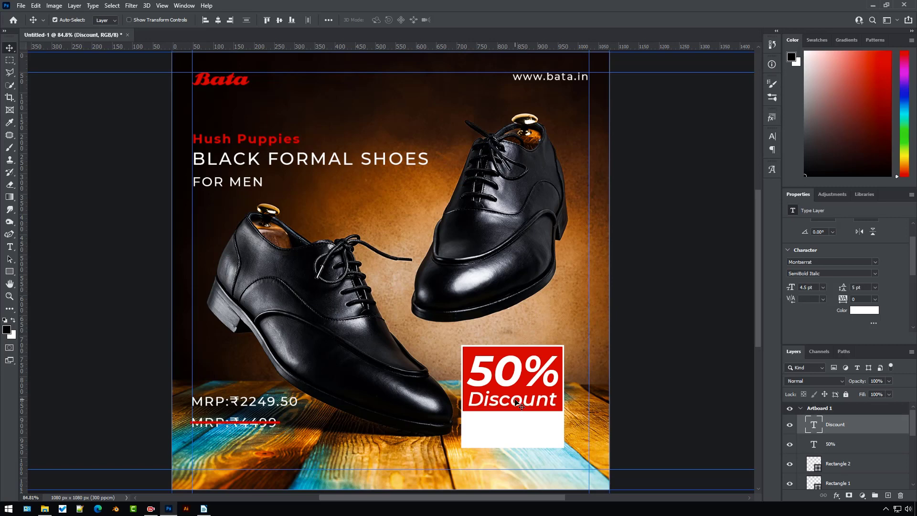
click(9, 246)
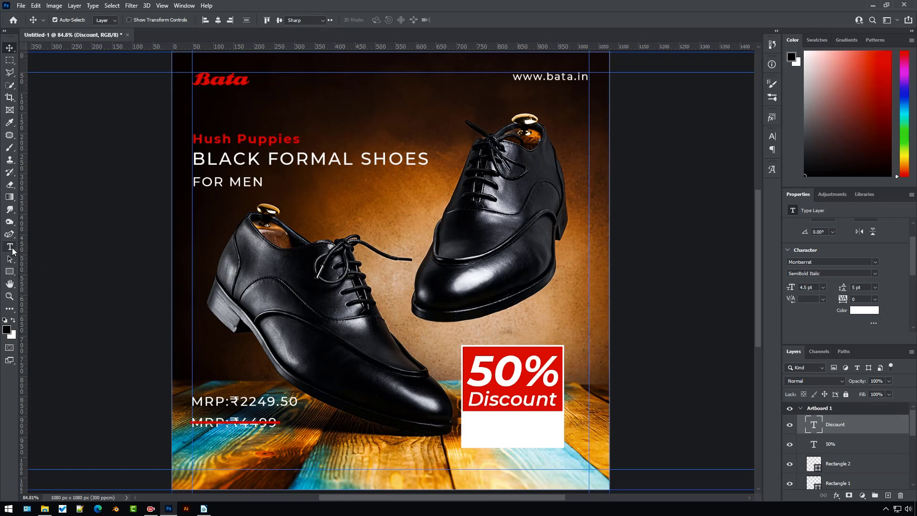
click(320, 262)
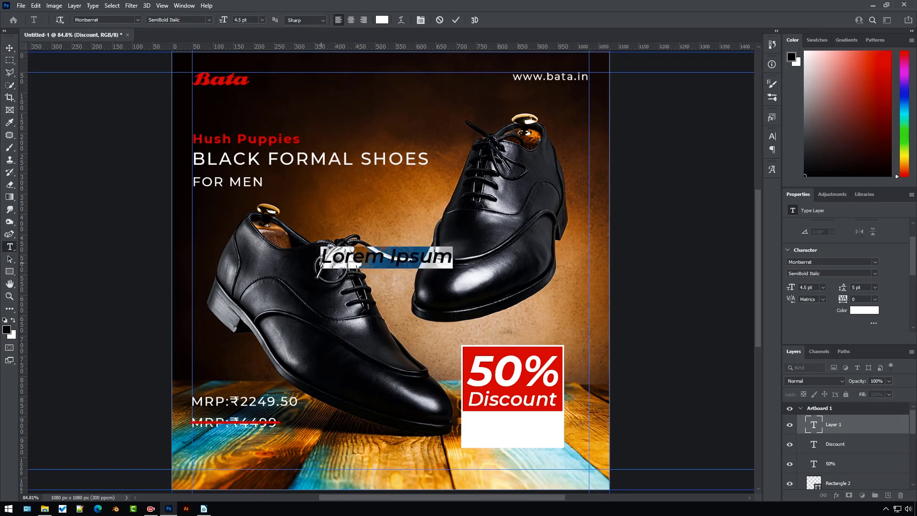
text(SALE)
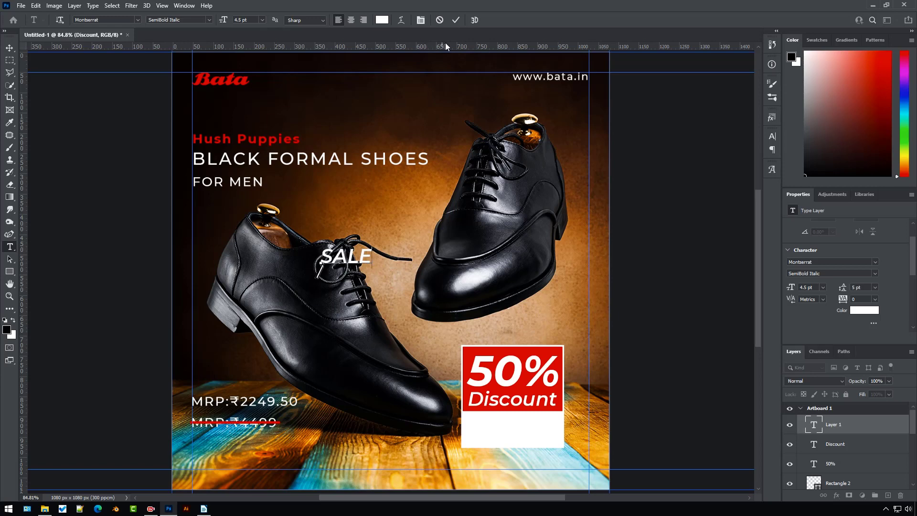
click(456, 20)
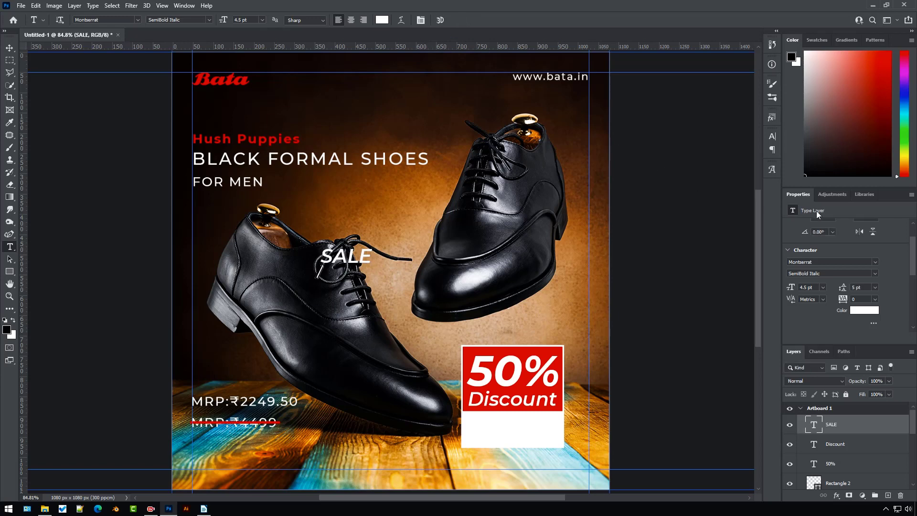
Step: Set the "SALE" text to Montserrat Bold at 8 pt and colour it with the badge's red, e60000
click(875, 273)
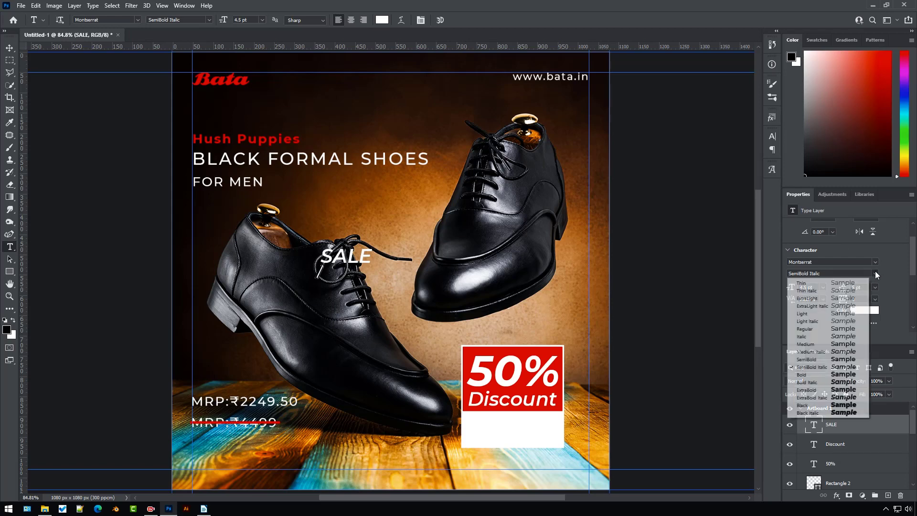
click(827, 375)
click(823, 287)
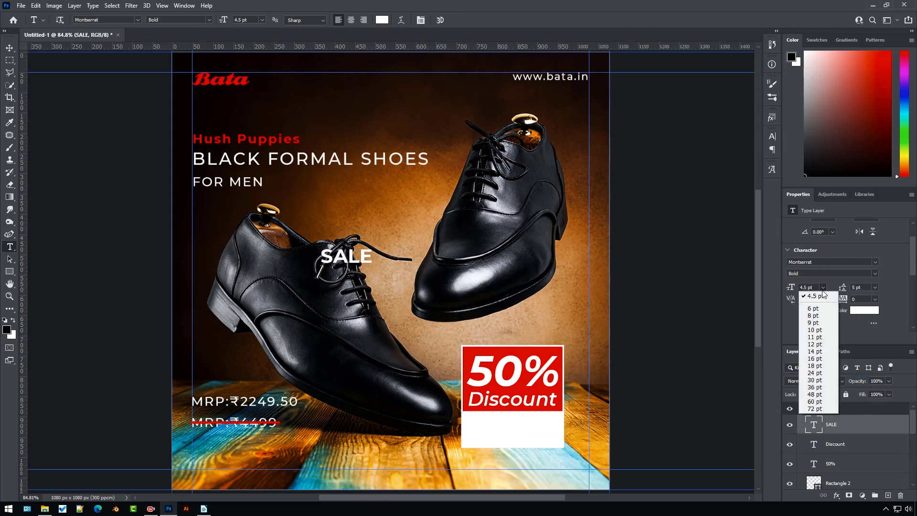
click(812, 315)
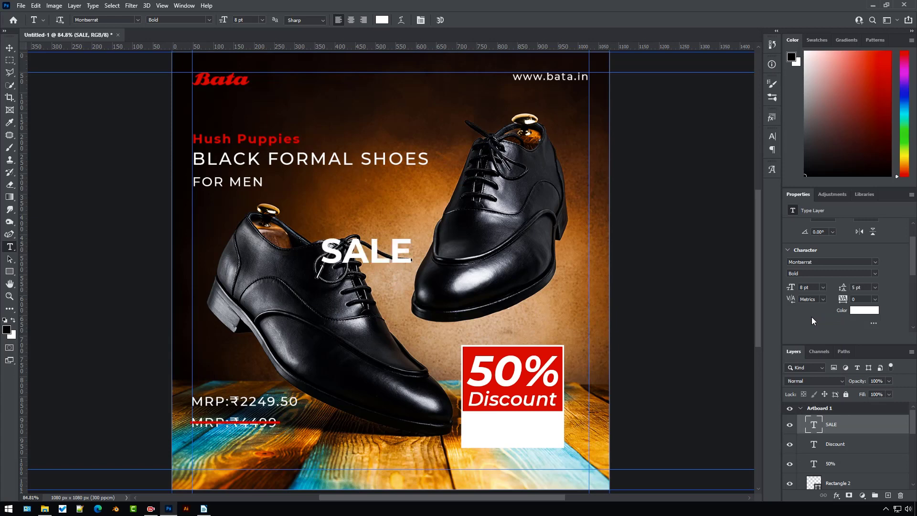
click(855, 310)
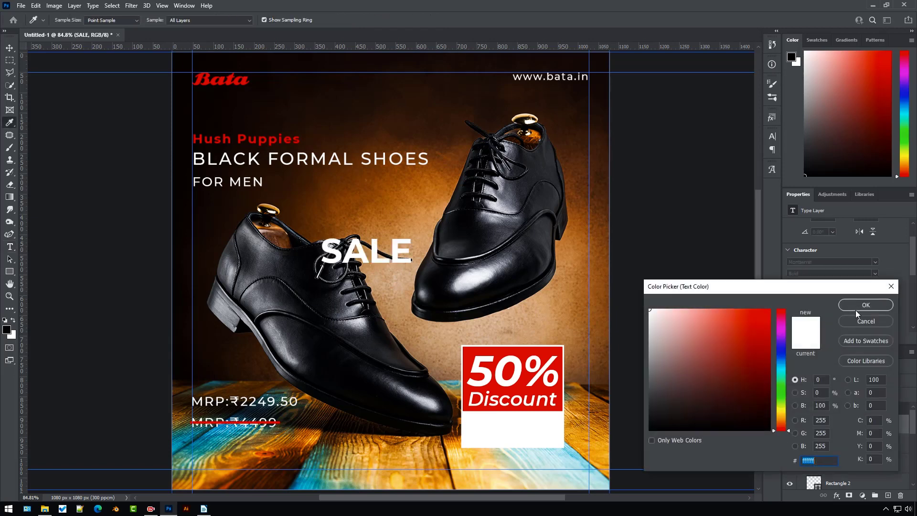
click(546, 351)
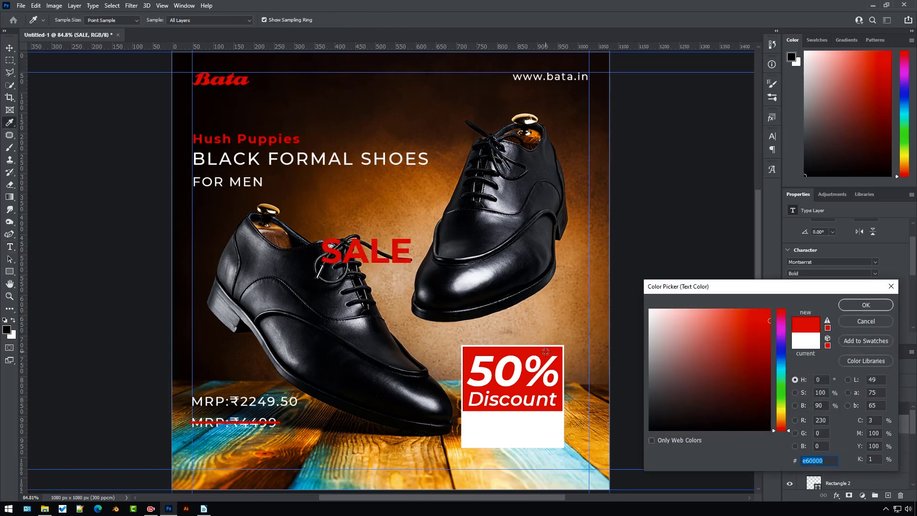
click(854, 308)
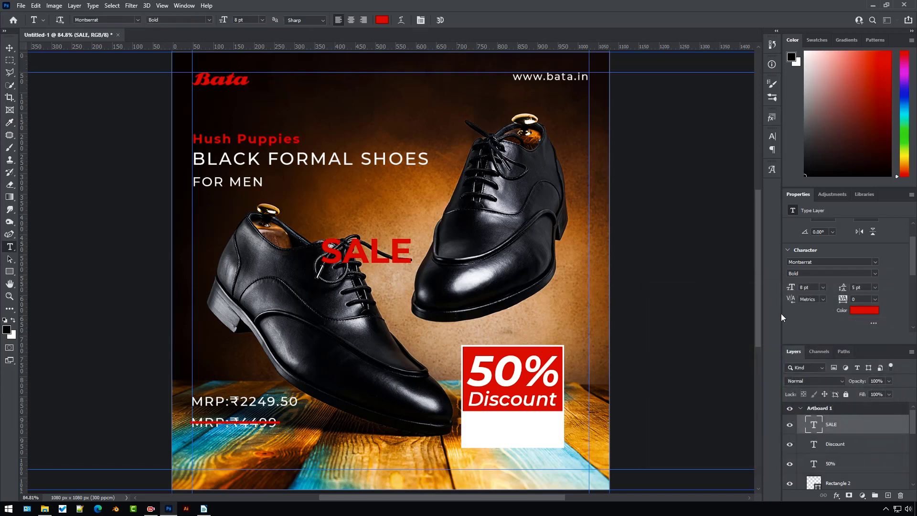
Step: Move the red "SALE" text onto the white part of the badge and centre it under "Discount"
key(v)
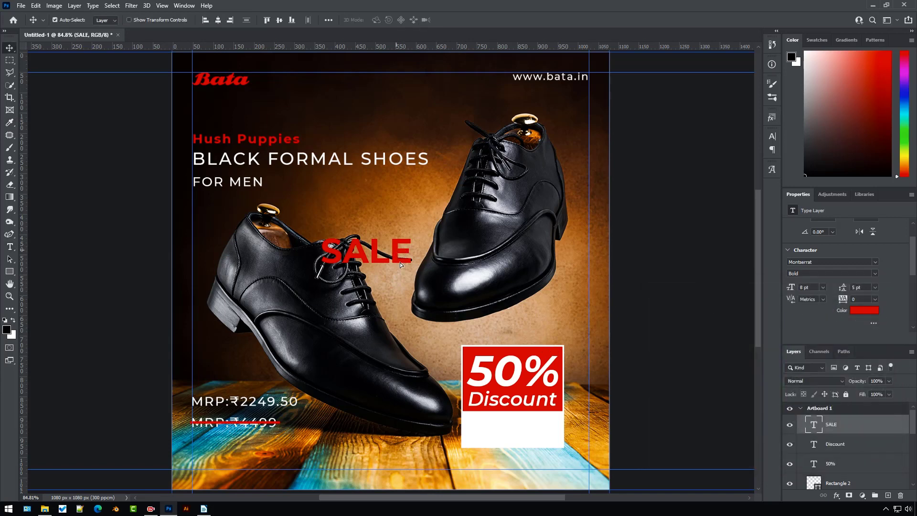
drag(398, 252, 541, 430)
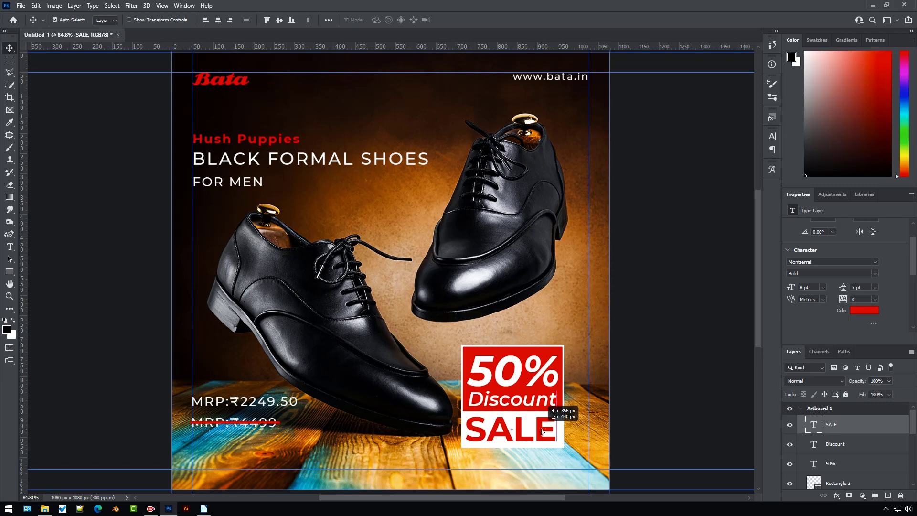
drag(540, 429, 542, 428)
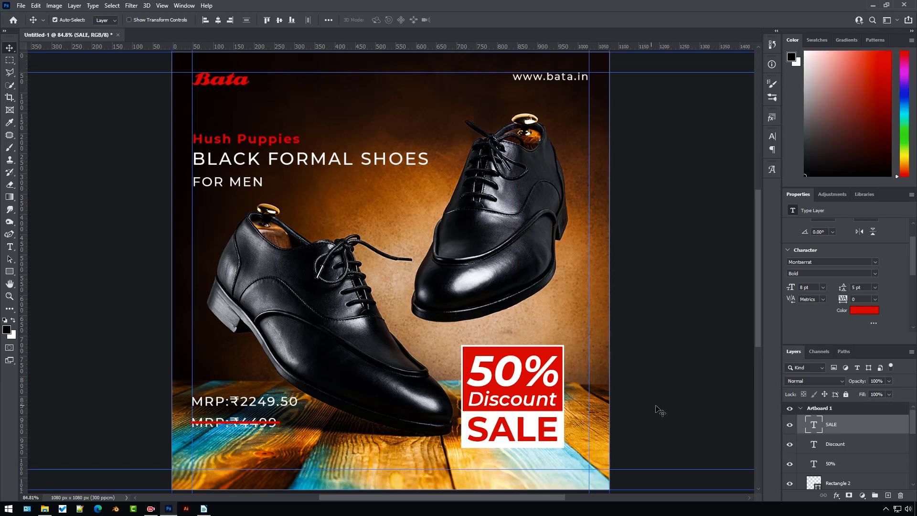
Step: Place the Amazon logo from the BataBanner_V01 folder, scale it to 0.4% and align it under the badge's left edge
click(42, 509)
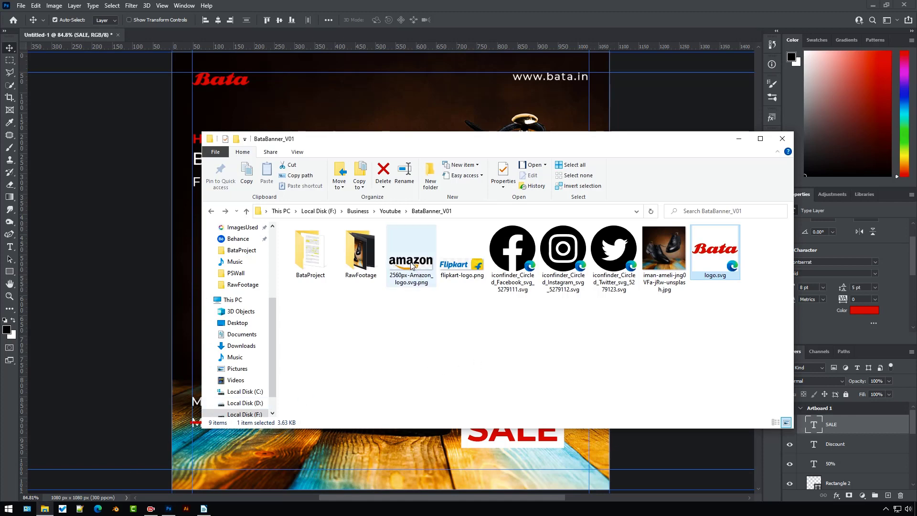
drag(413, 263, 411, 445)
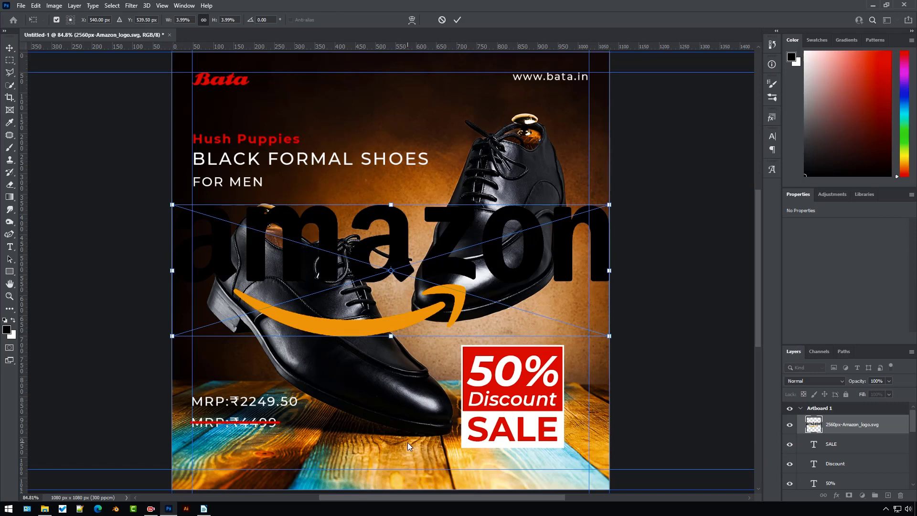
click(238, 19)
text(.4)
key(Return)
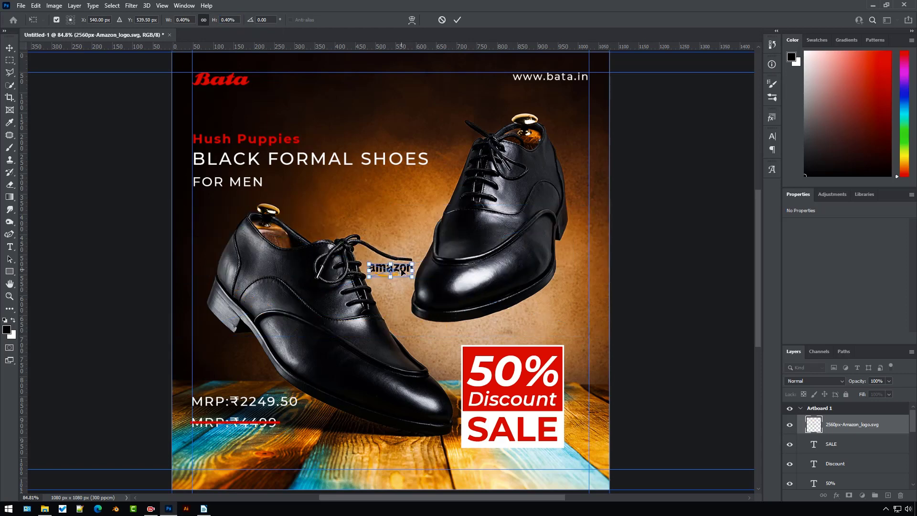
drag(402, 274, 492, 463)
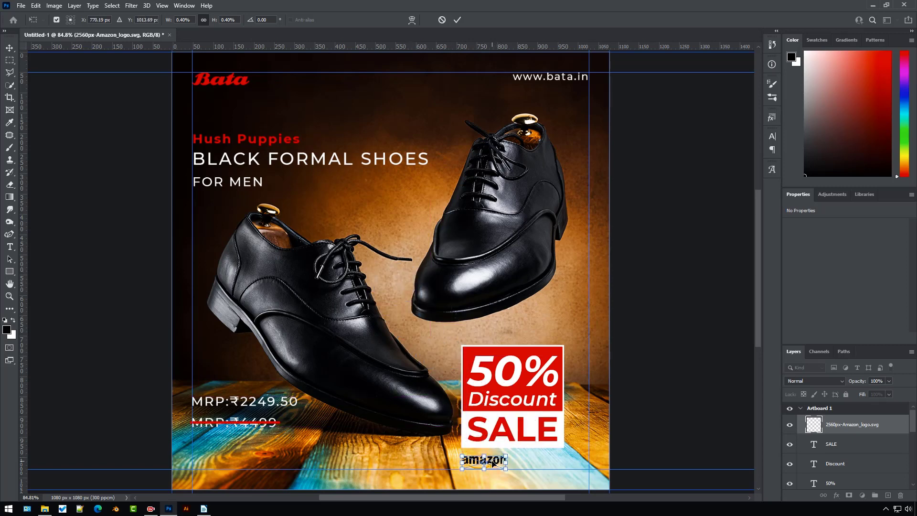
click(458, 24)
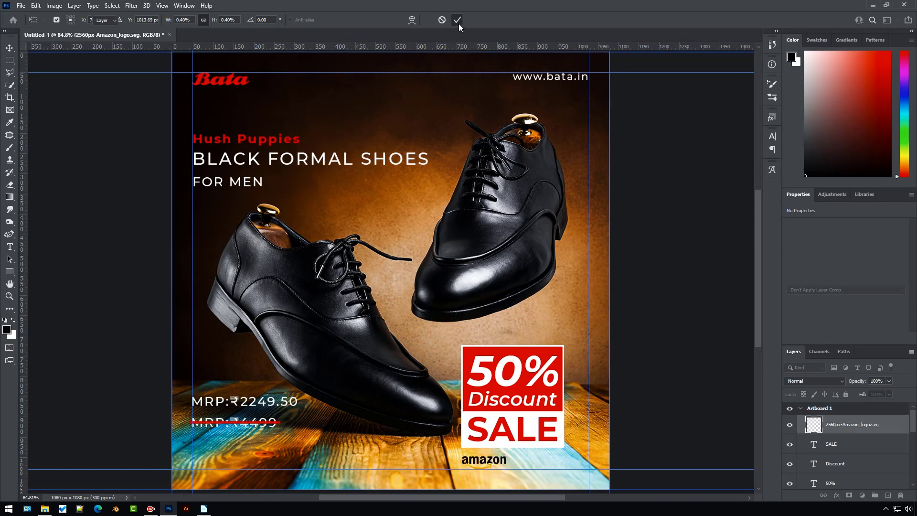
Step: Place flipkart-logo.png, scale it to 1% and position it beside the Amazon logo, under the badge's right edge
click(45, 509)
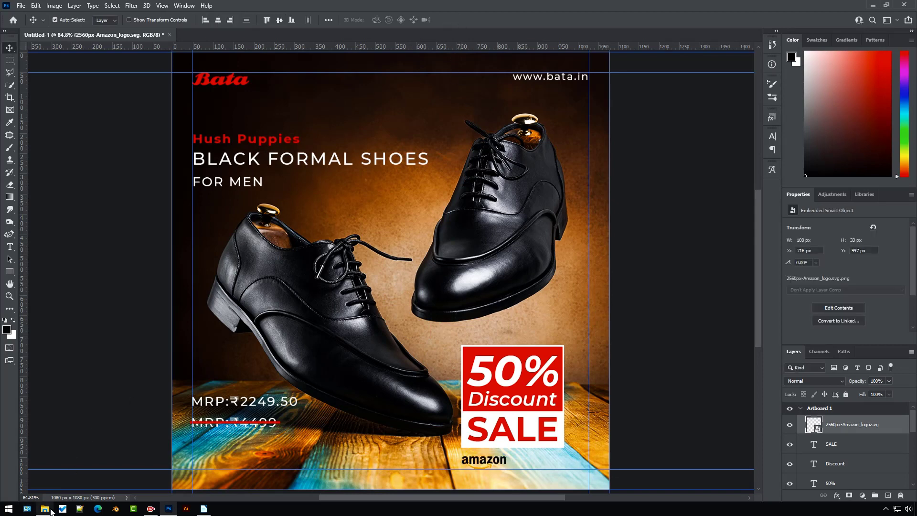
click(467, 276)
drag(467, 275, 424, 442)
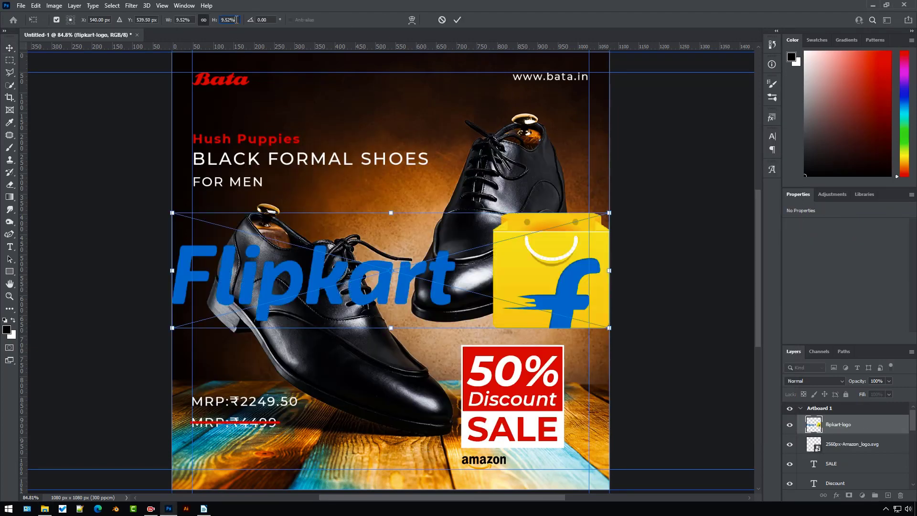
text(1)
key(Return)
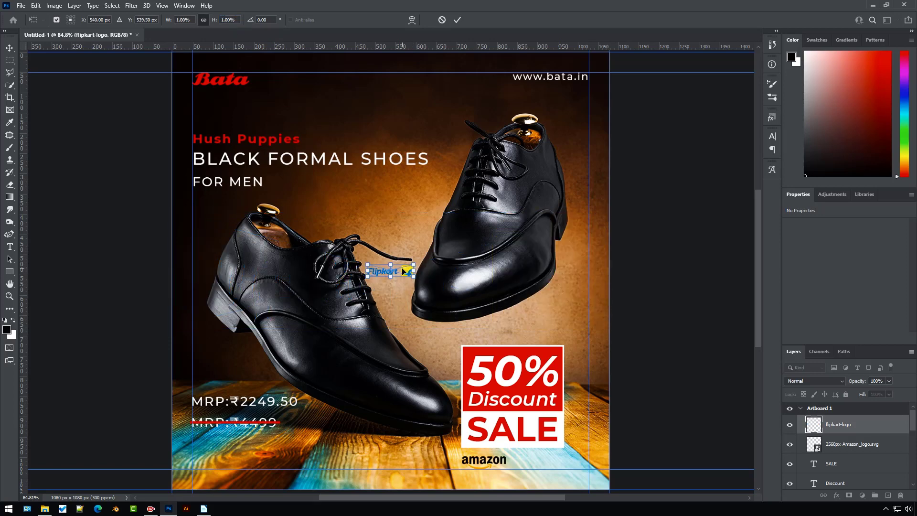
drag(407, 272, 554, 462)
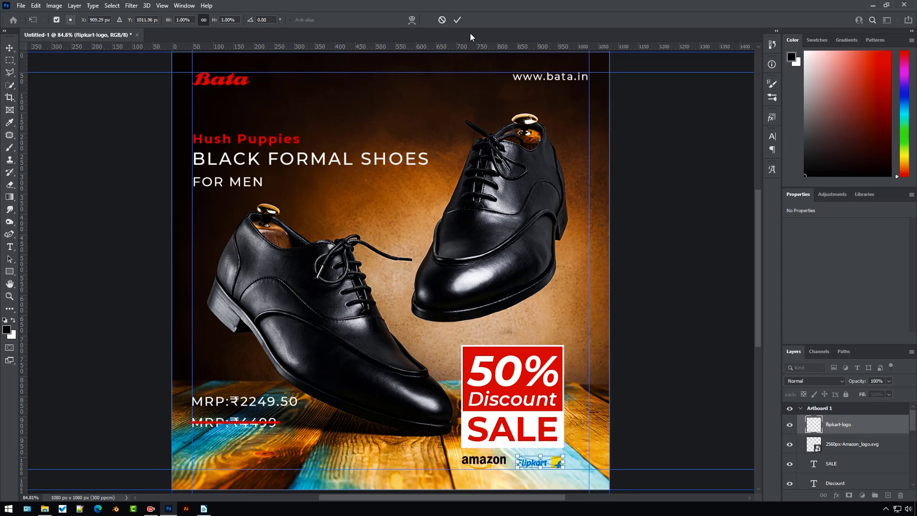
click(457, 20)
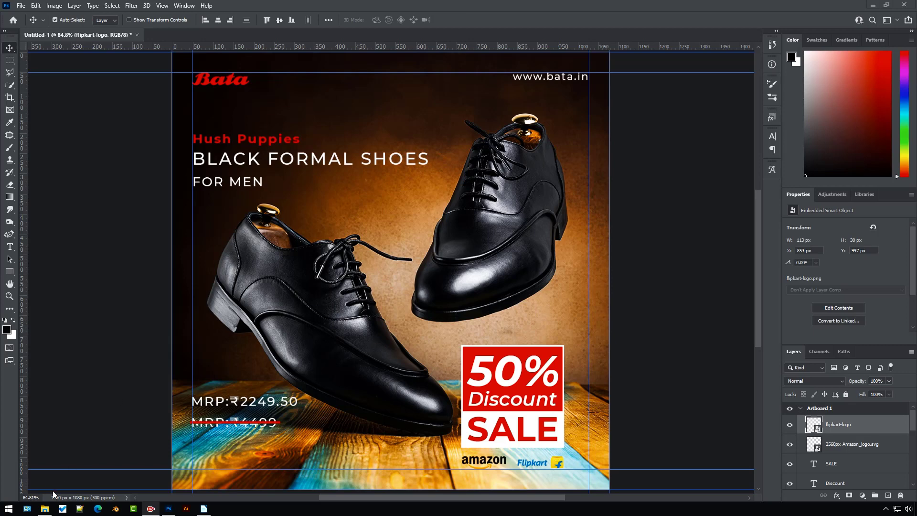
Step: Place the circled Facebook SVG icon, scale it to 0.6% and move it to the banner's lower-left corner at the margin guides
click(44, 508)
drag(512, 251, 481, 121)
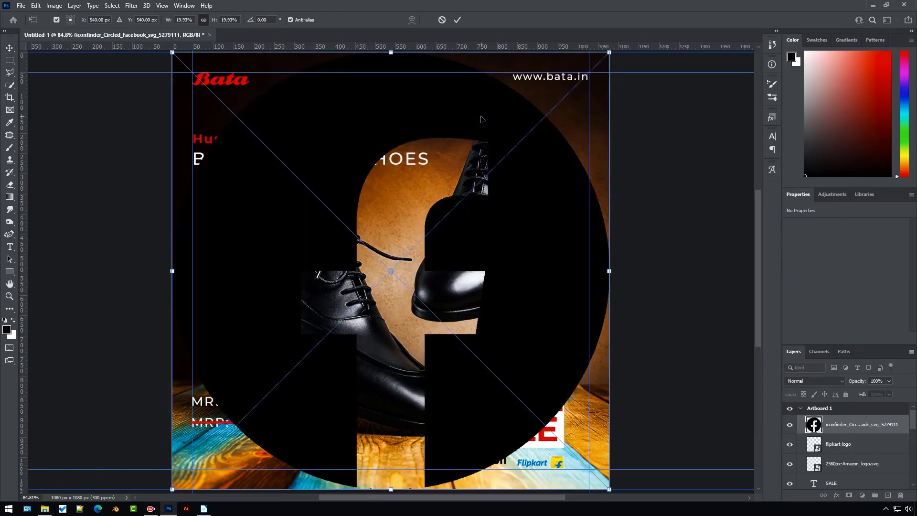
click(239, 20)
text(0.6)
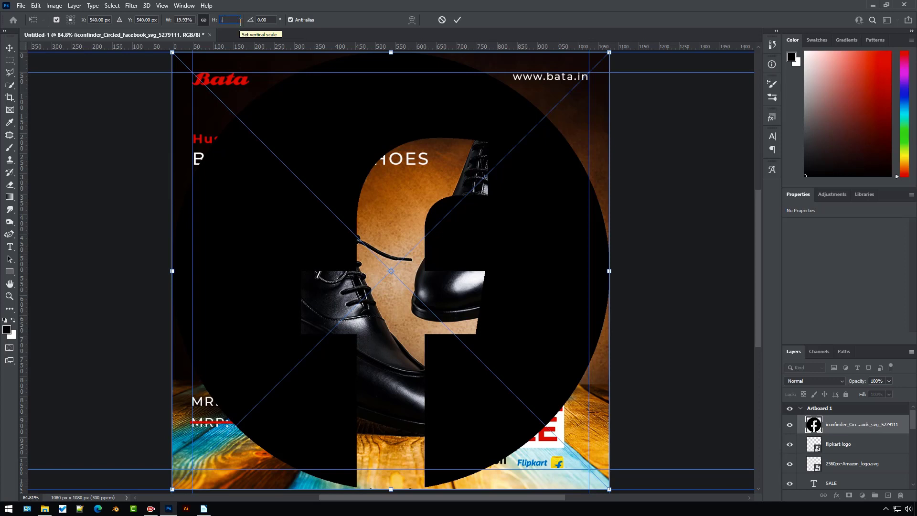
key(Return)
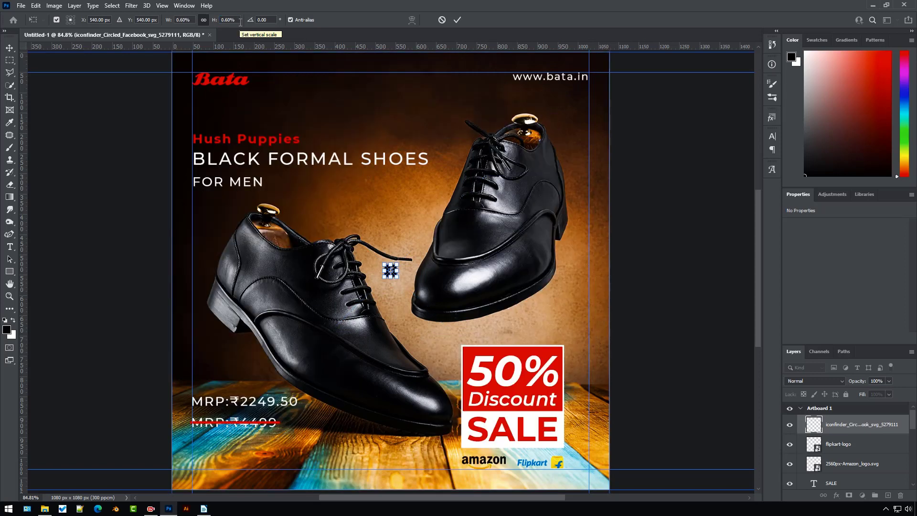
click(456, 20)
scroll(405, 257, down, 2)
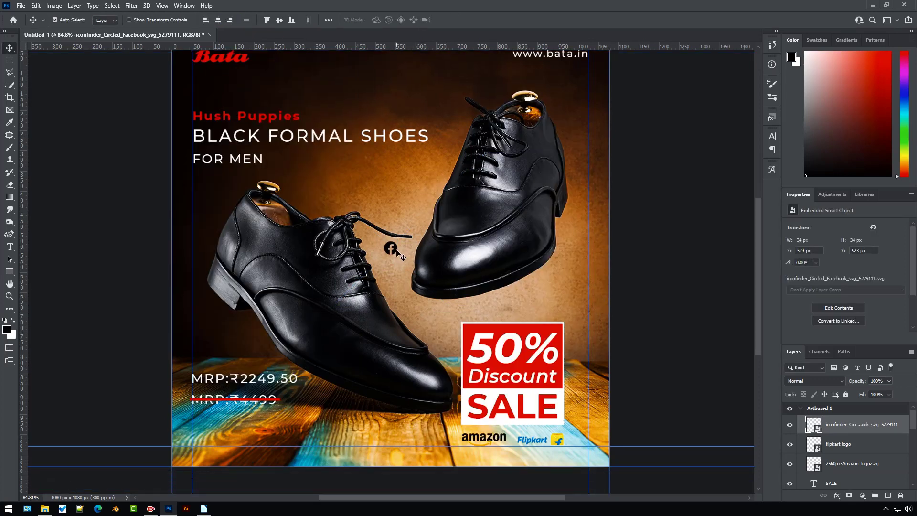
drag(388, 253, 202, 444)
Step: Place the circled Instagram SVG icon, scale it to 0.6% and position it just right of the Facebook icon
click(44, 507)
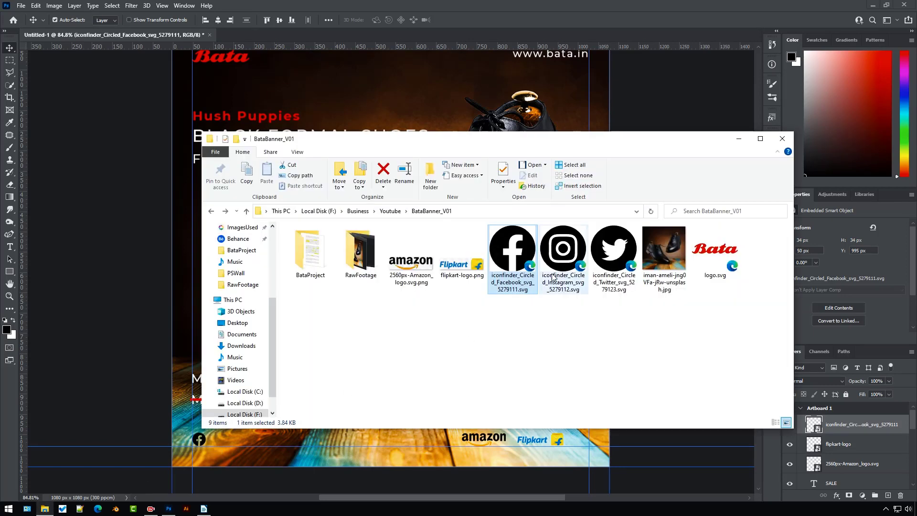
drag(552, 275, 504, 107)
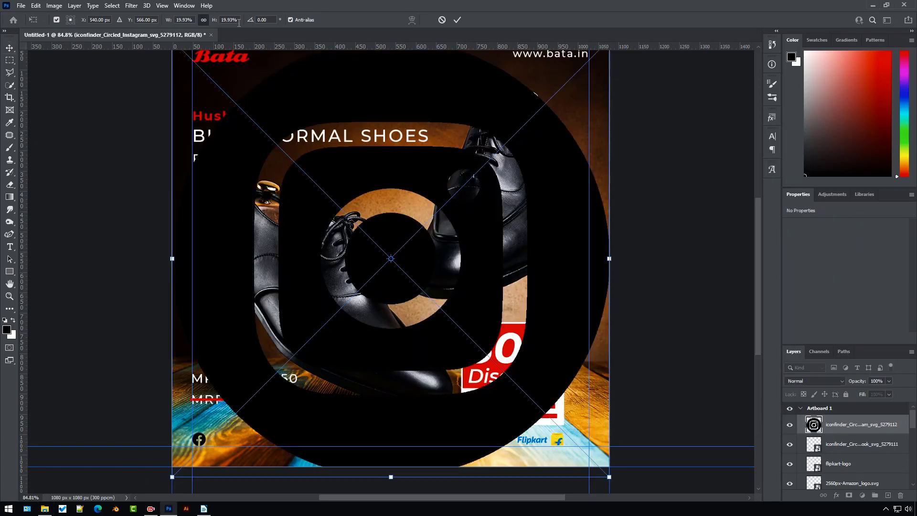
click(238, 21)
text(0.6)
key(Return)
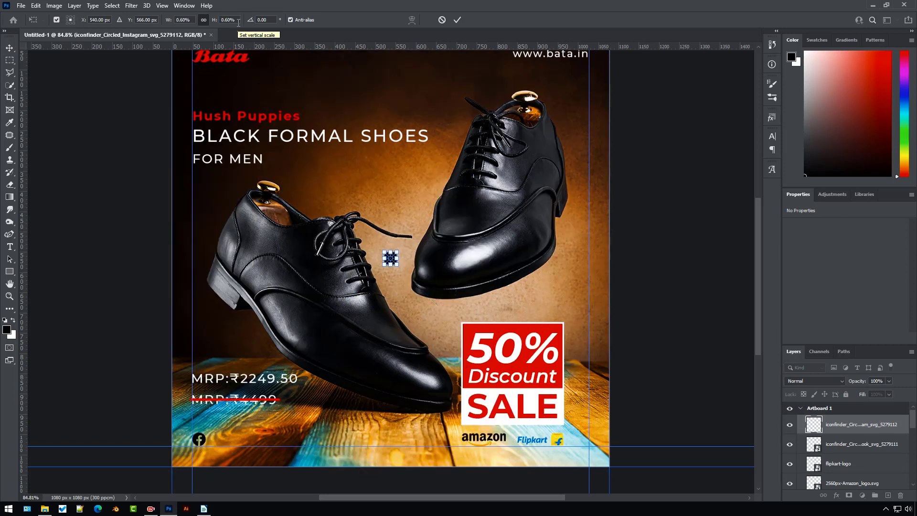
click(457, 21)
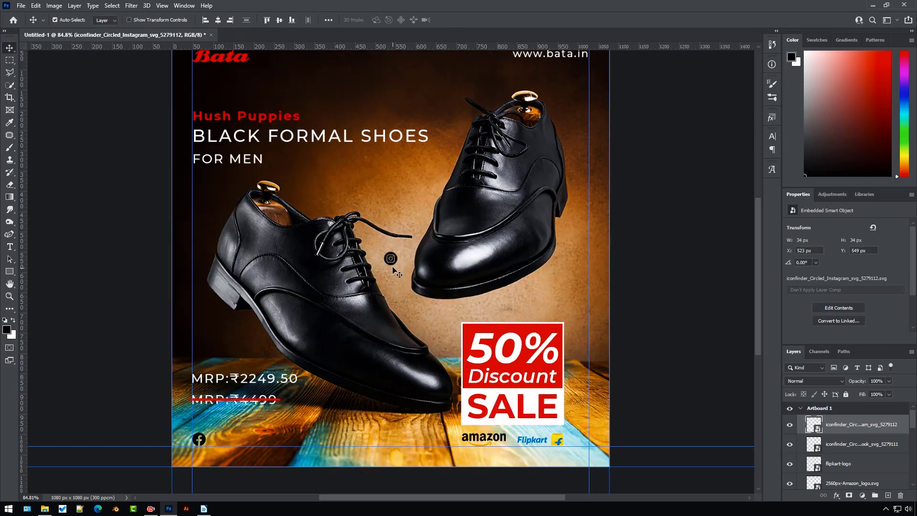
drag(389, 264, 224, 441)
Step: Place the circled Twitter SVG icon, scale it to 0.63% and position it just right of the Instagram icon
click(45, 509)
drag(614, 245, 513, 140)
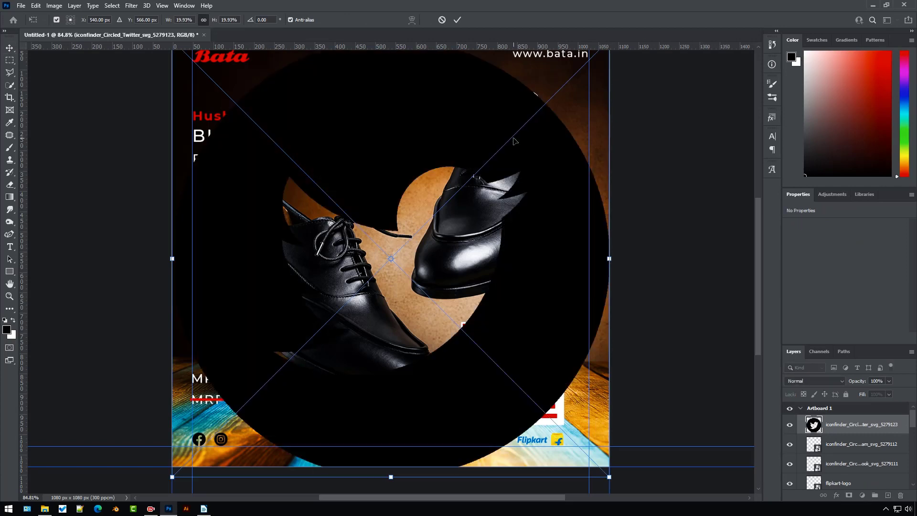
double_click(237, 20)
text(.63)
key(Return)
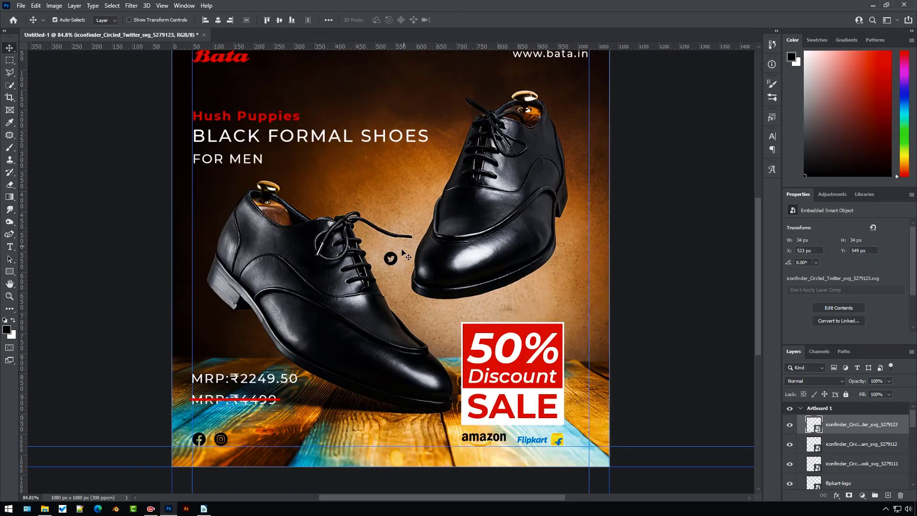
drag(398, 263, 248, 441)
Step: Nudge the Facebook, Instagram and Twitter icons down so their lower edges sit on the bottom margin guide at Y 997 px
scroll(226, 437, up, 6)
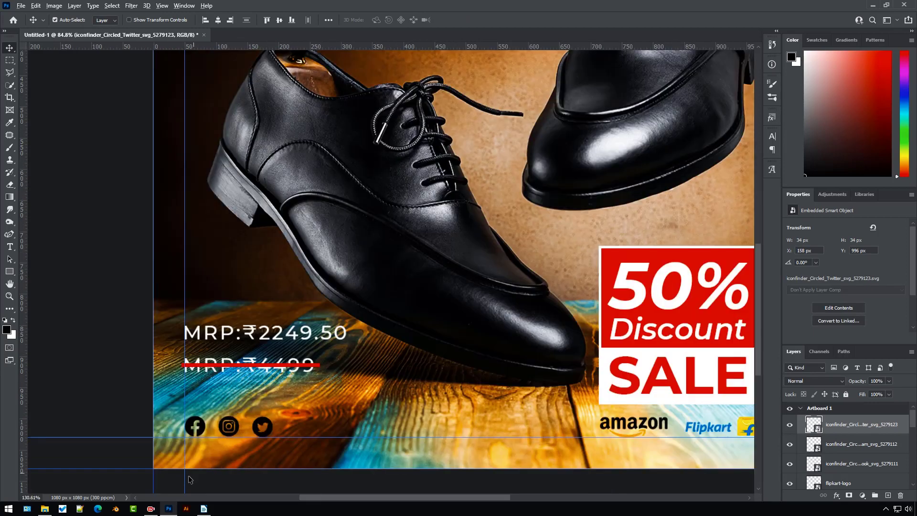
scroll(226, 438, up, 3)
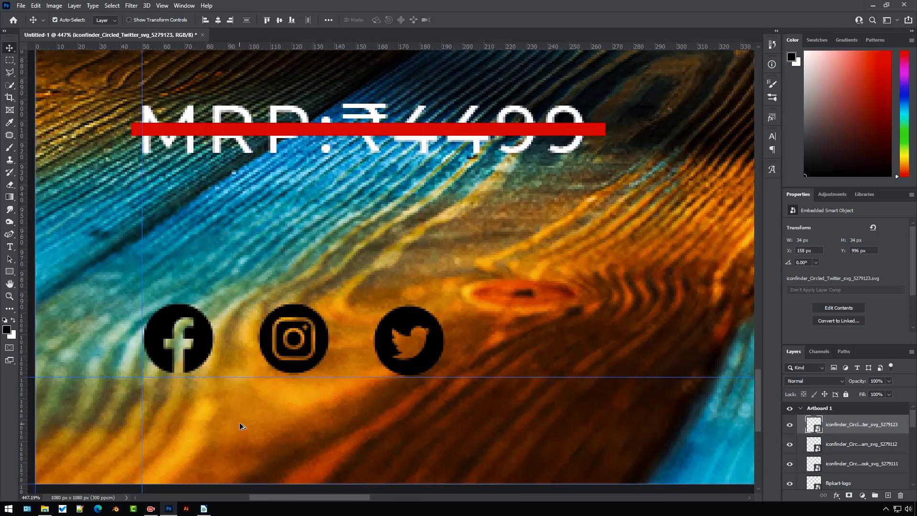
click(199, 346)
drag(198, 346, 195, 352)
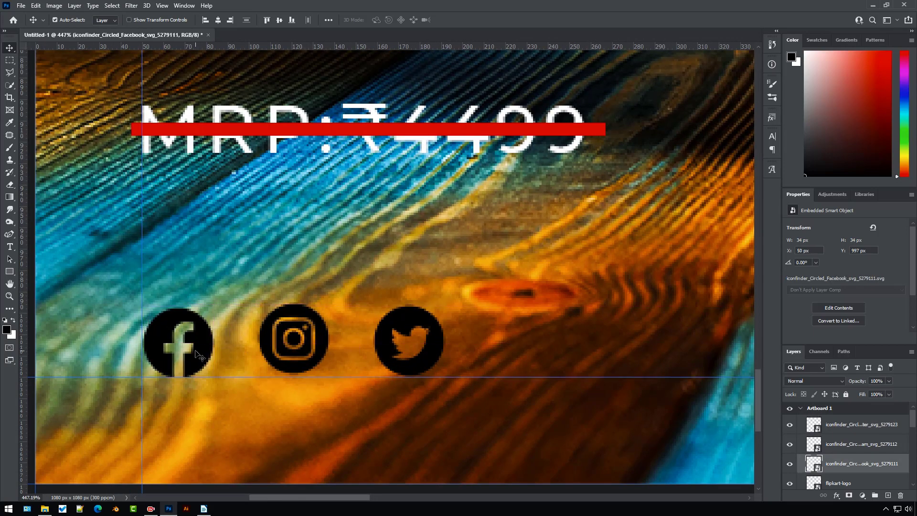
click(290, 368)
drag(290, 367, 306, 375)
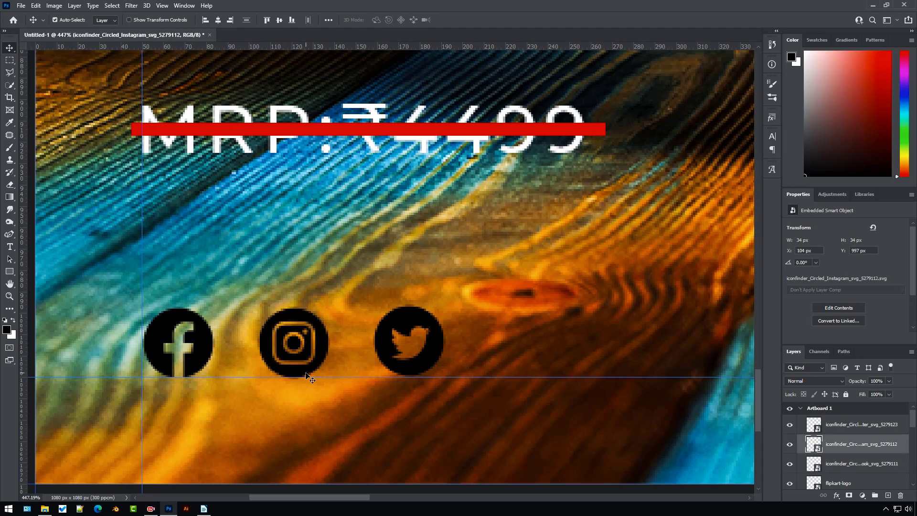
drag(405, 369, 406, 371)
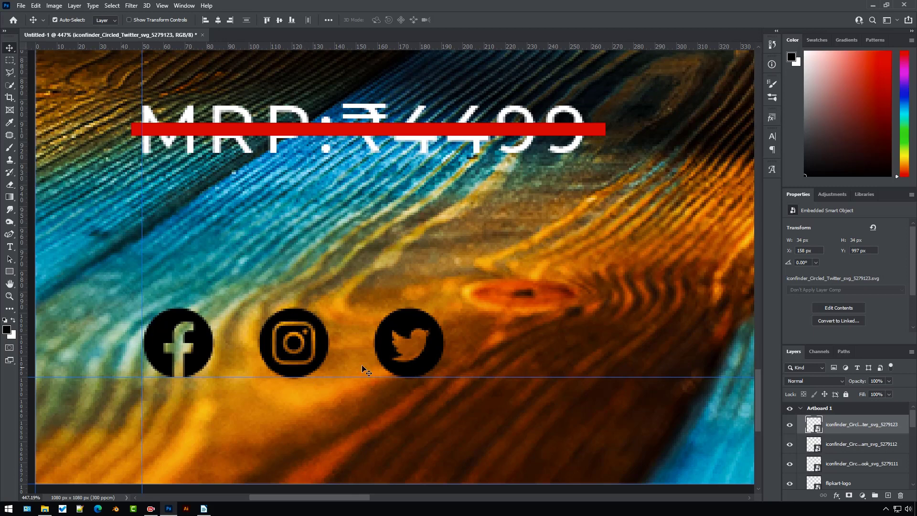
Step: Select the Twitter, Instagram and Facebook icon layers together and group them
shift+click(322, 354)
shift+click(201, 359)
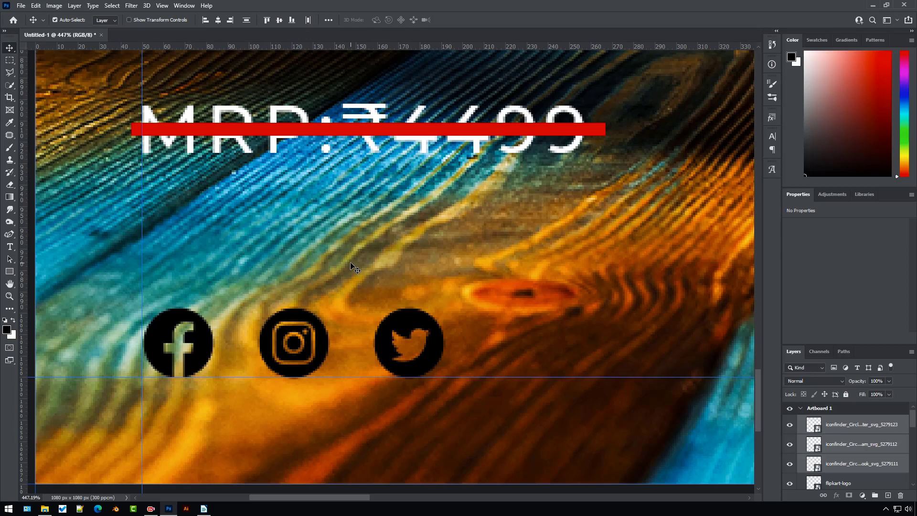
key(ctrl+0)
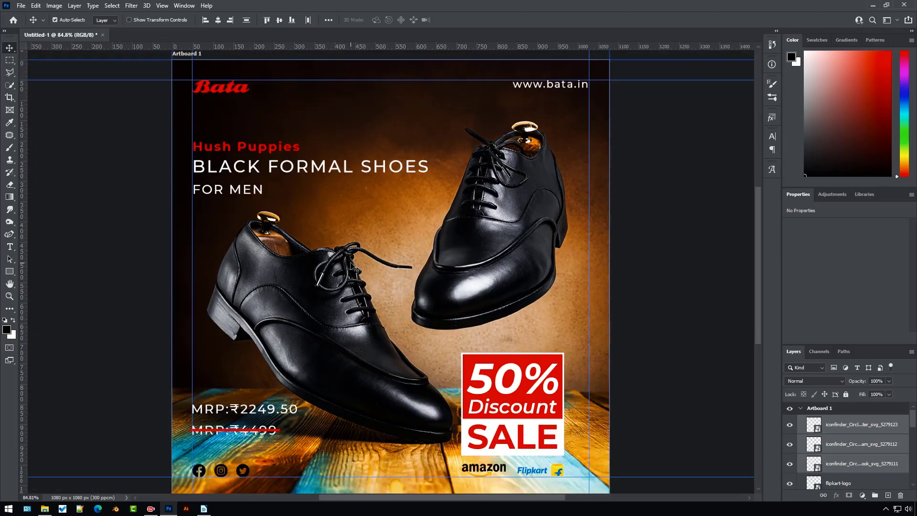
scroll(355, 267, down, 1)
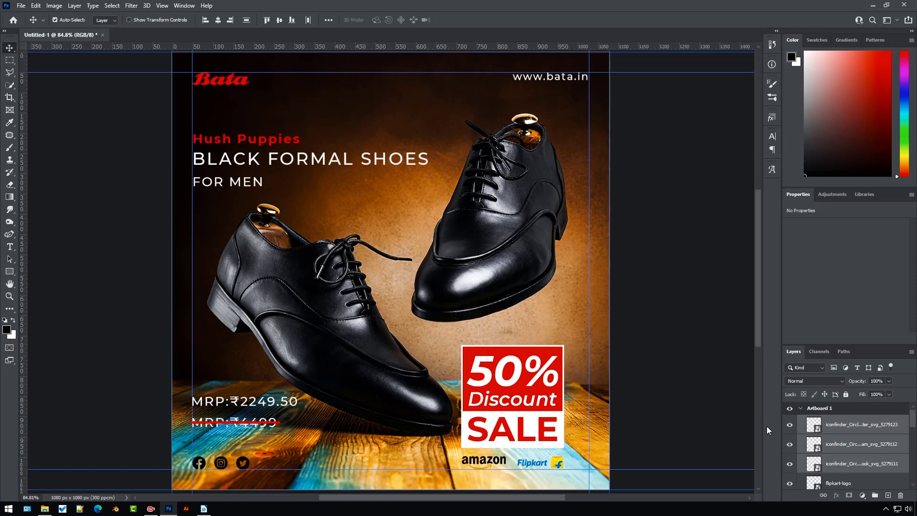
key(ctrl+g)
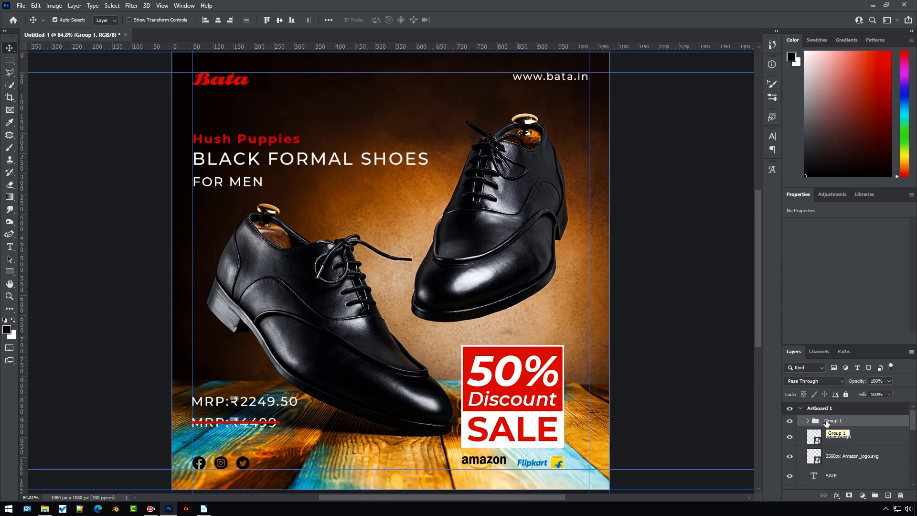
Step: Apply a Color Overlay in white (ffffff) with Normal blend mode and 100% opacity to the social icons group
click(836, 496)
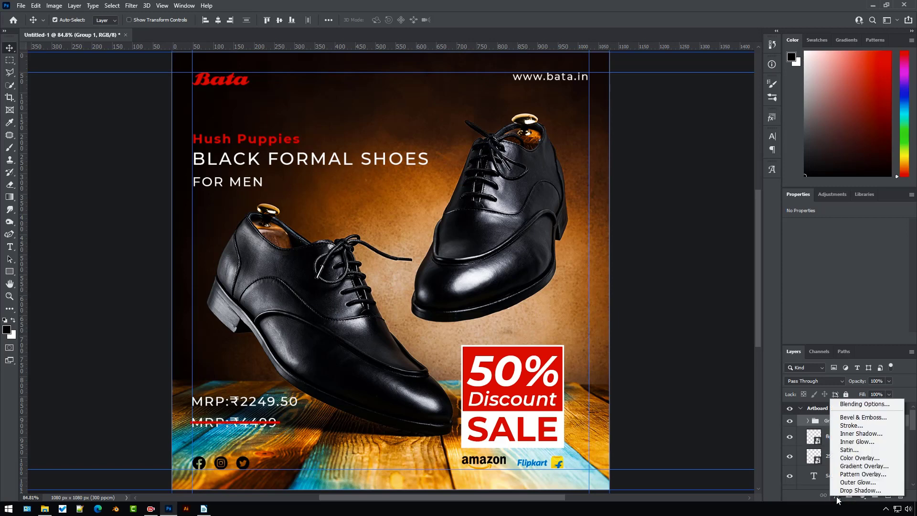
click(854, 456)
double_click(854, 459)
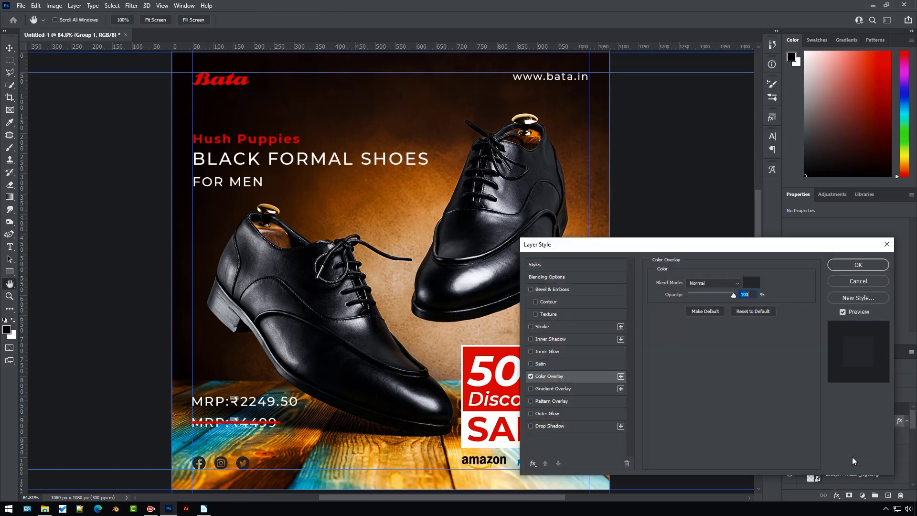
click(748, 281)
text(ffffff)
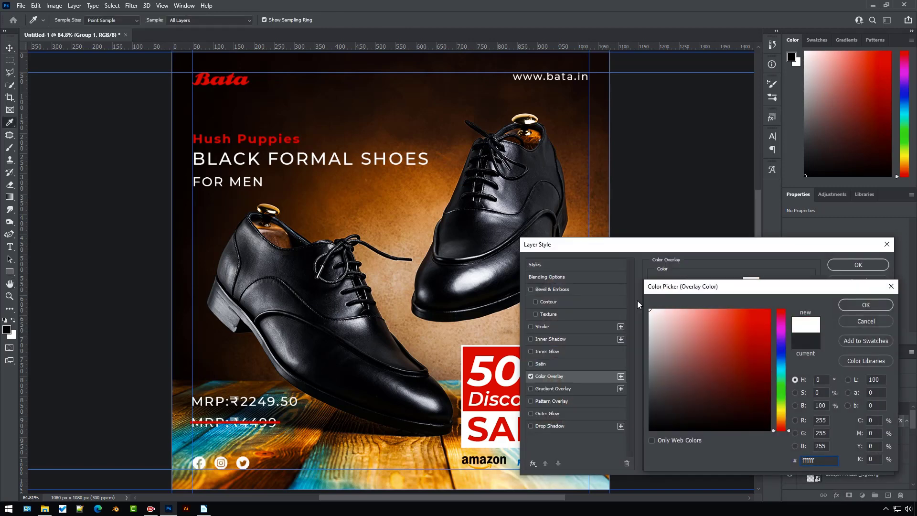
click(865, 305)
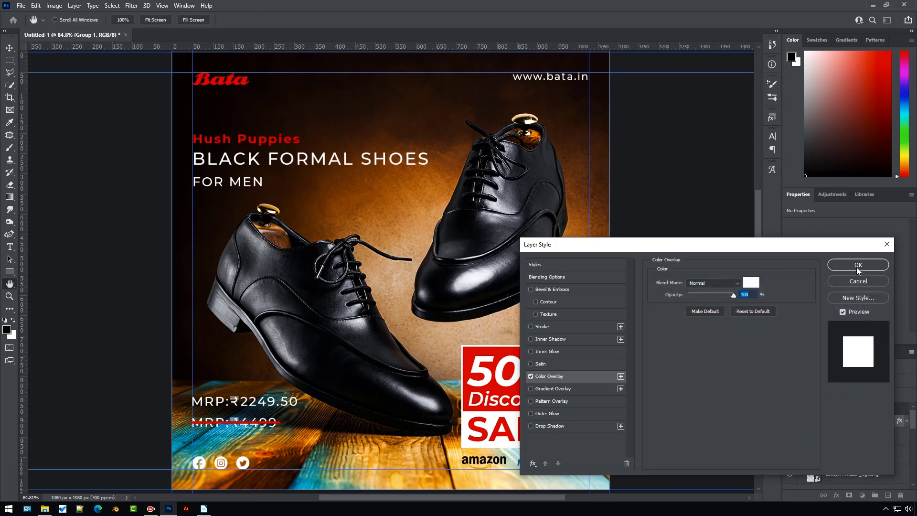
click(857, 265)
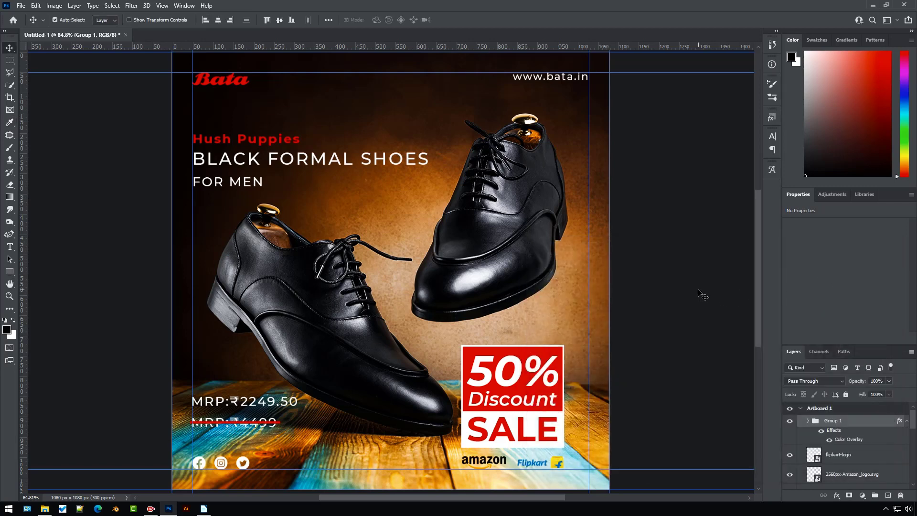